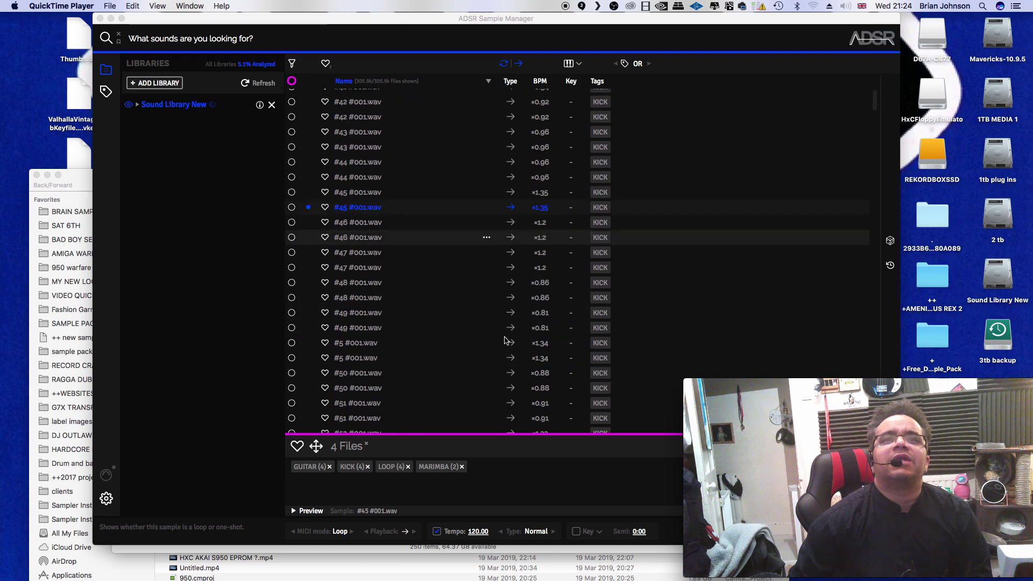
Look through the sample list from the numbered kick files to the #AMEN files, examining their type, BPM and tags
scroll(504, 334, up, 10)
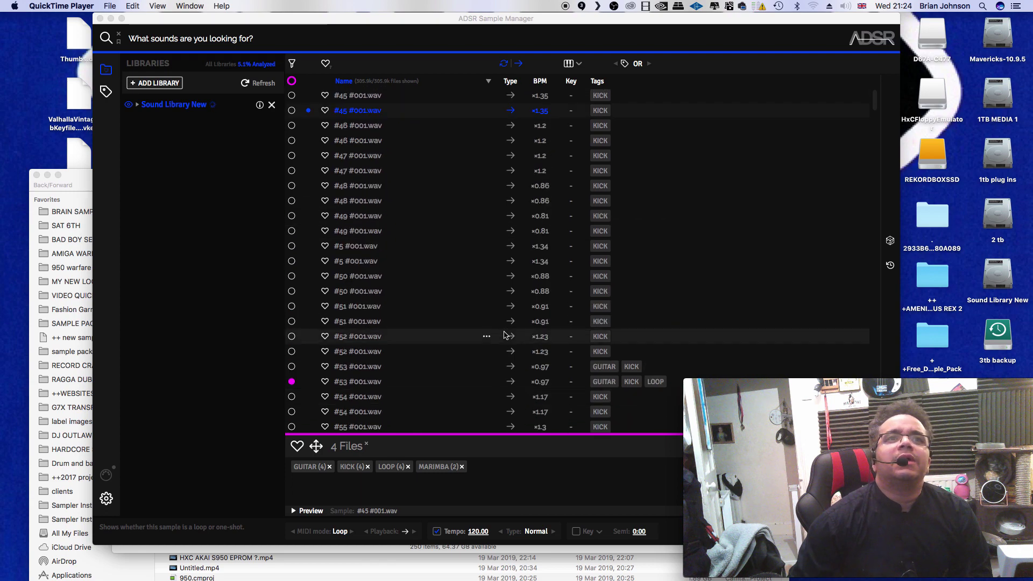
scroll(505, 335, up, 6)
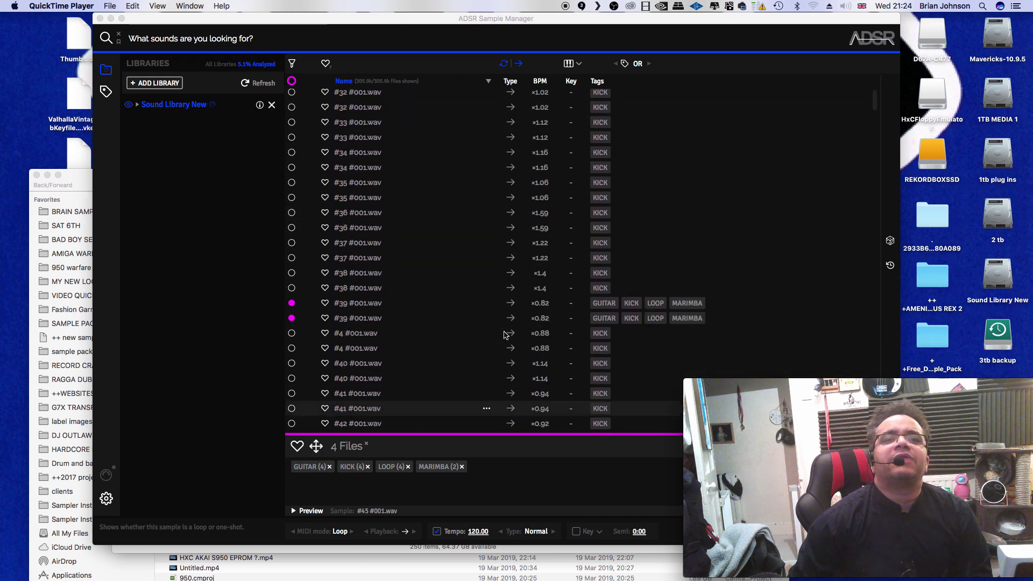
scroll(505, 334, down, 4)
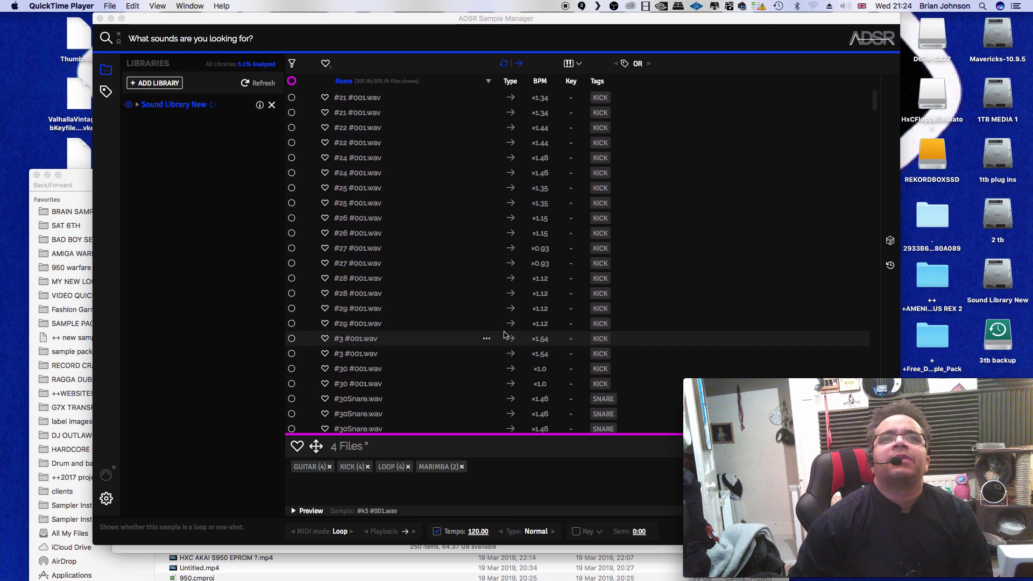
scroll(441, 314, down, 20)
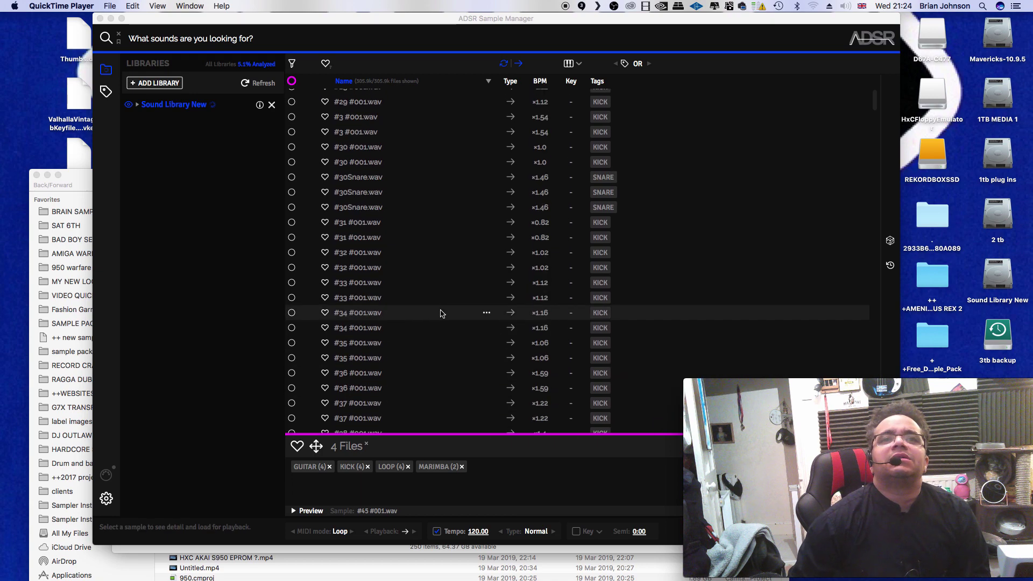
scroll(443, 313, down, 10)
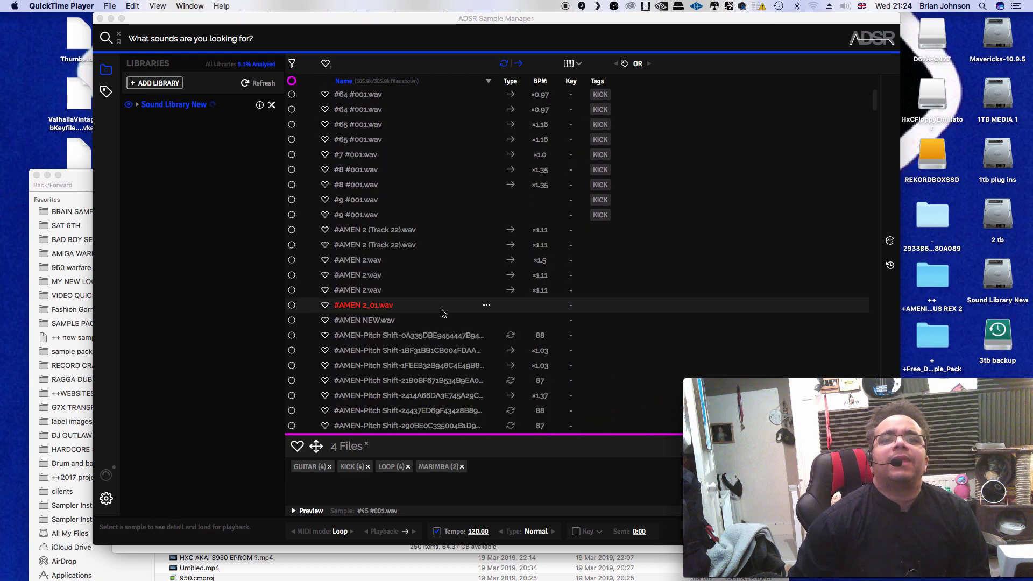
scroll(442, 314, down, 3)
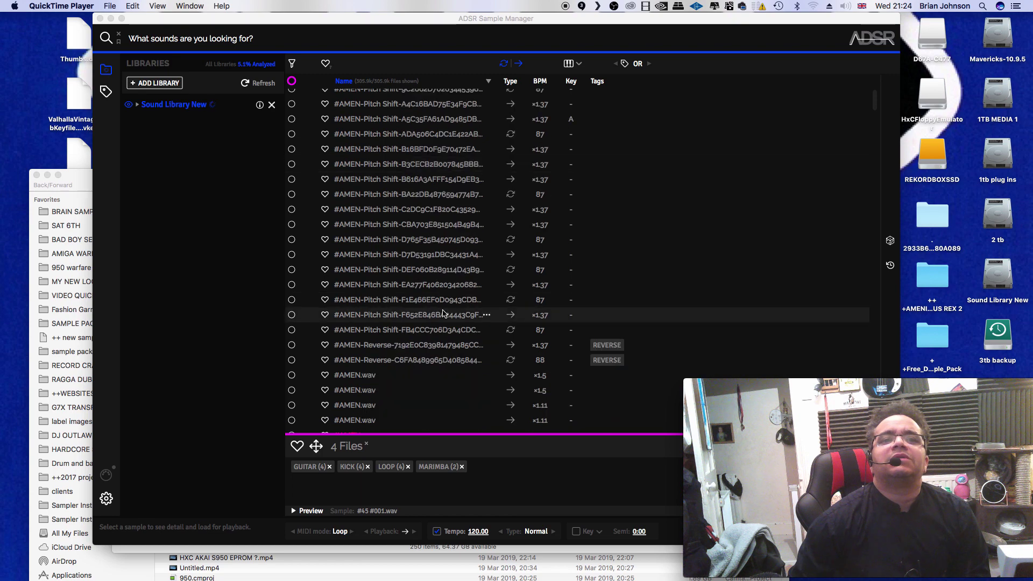
scroll(436, 306, up, 1)
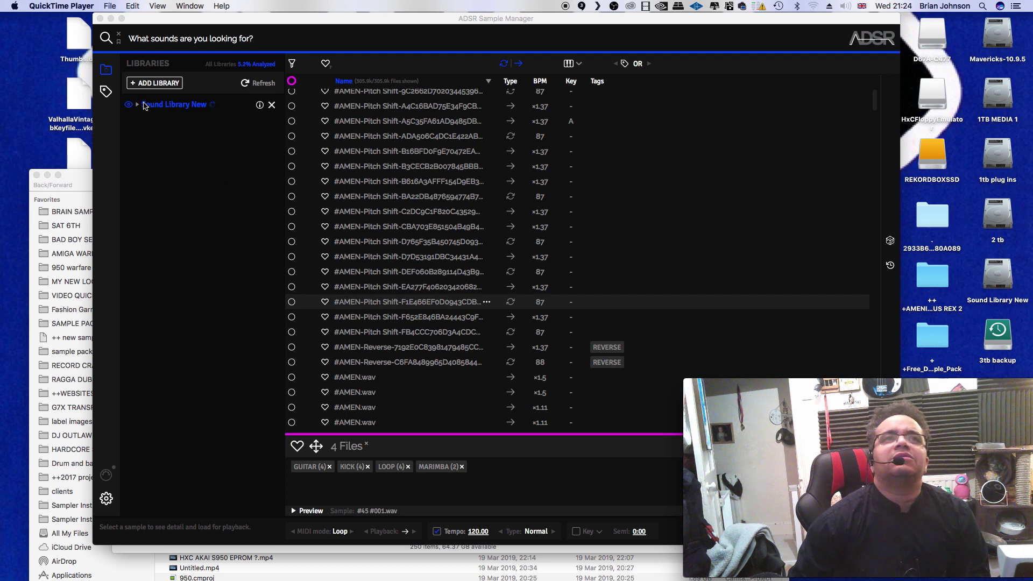
Expand the Sound Library New library to view its subfolders, and collapse it again
click(138, 106)
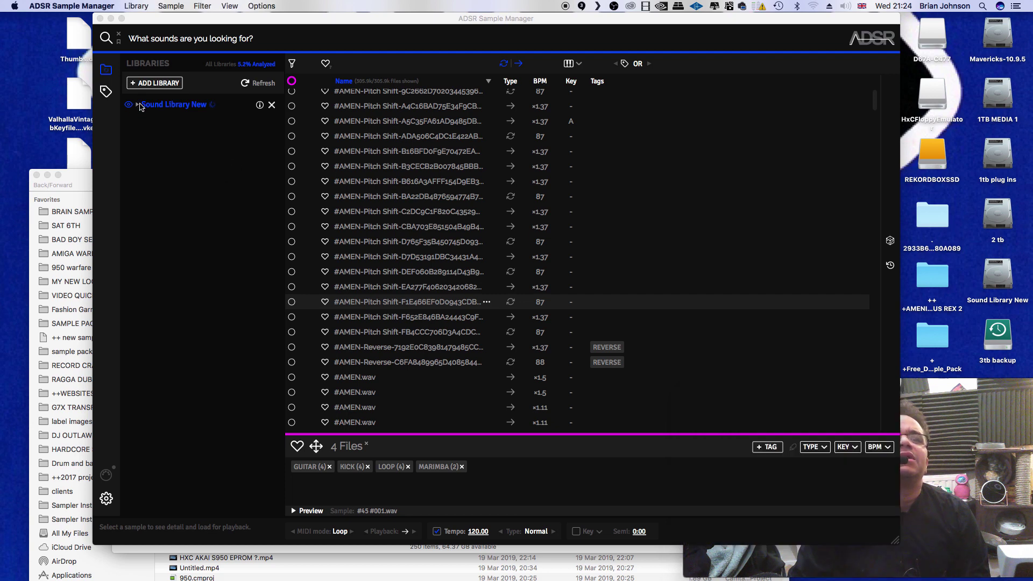
click(138, 107)
click(138, 106)
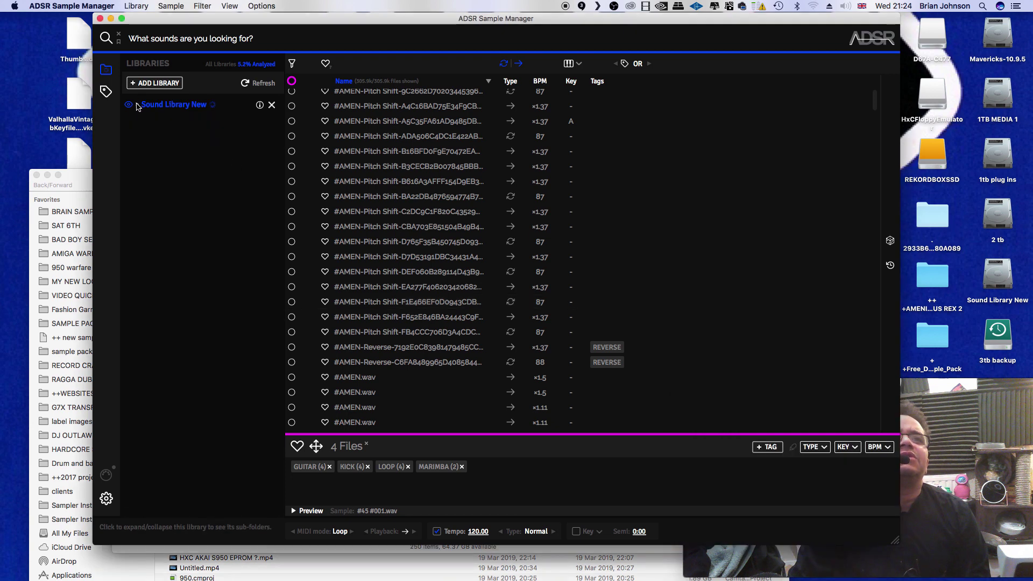
click(138, 105)
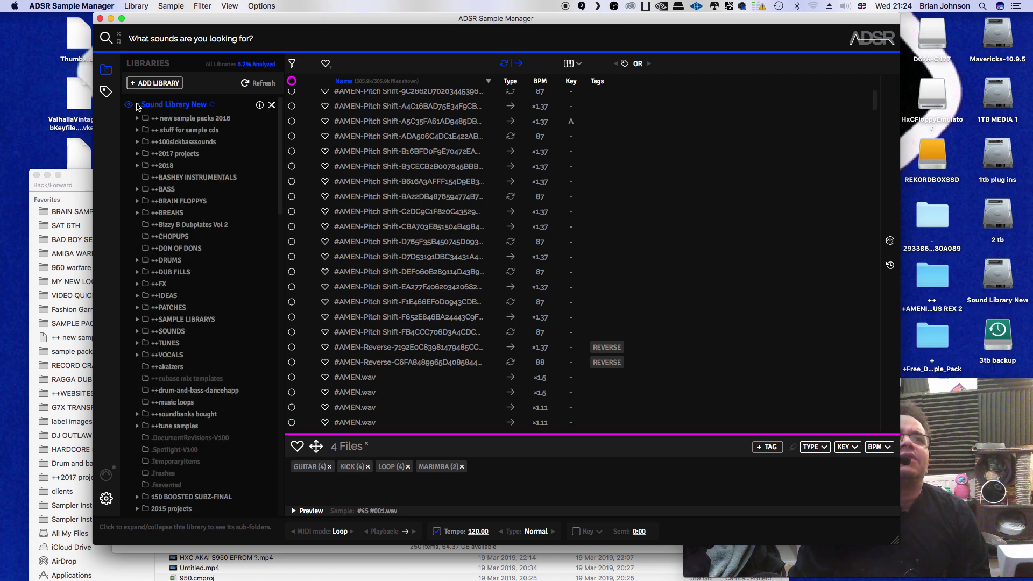
scroll(200, 240, down, 3)
scroll(203, 237, up, 3)
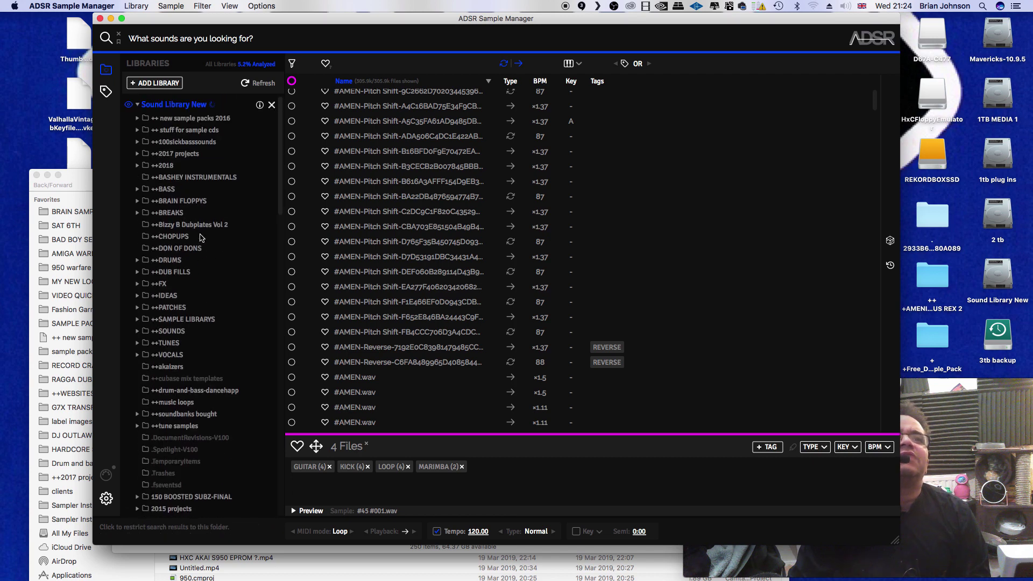
click(138, 105)
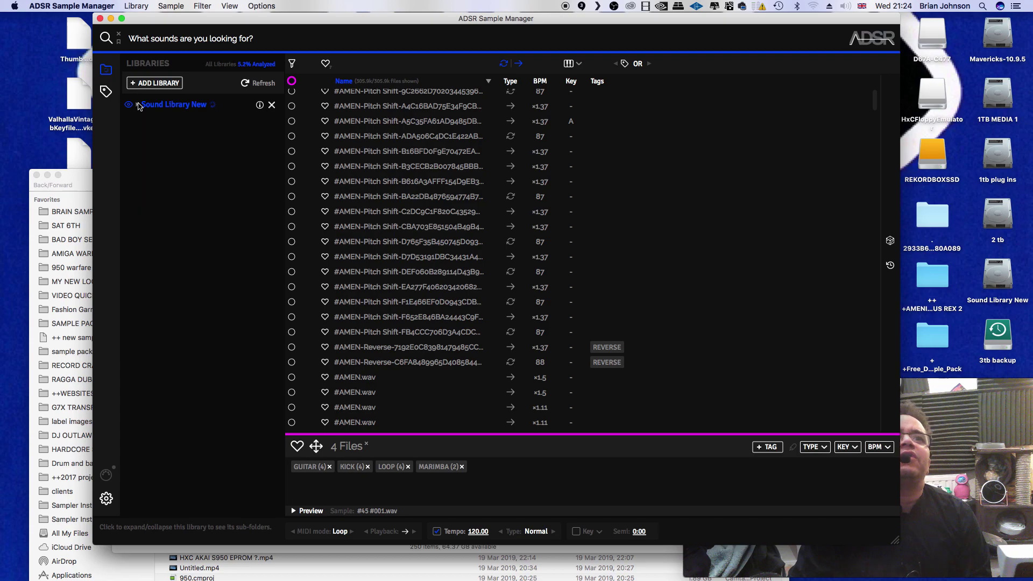
Audition the two reversed #bass (Track 32) samples and #BEEP.wav in the sample list
scroll(553, 267, down, 5)
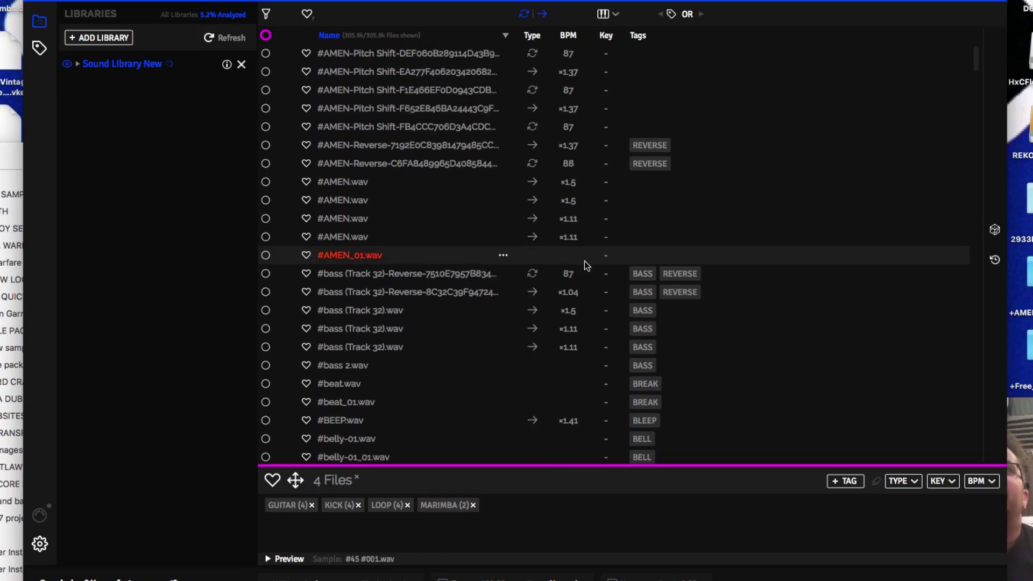
scroll(553, 267, down, 2)
scroll(585, 261, down, 2)
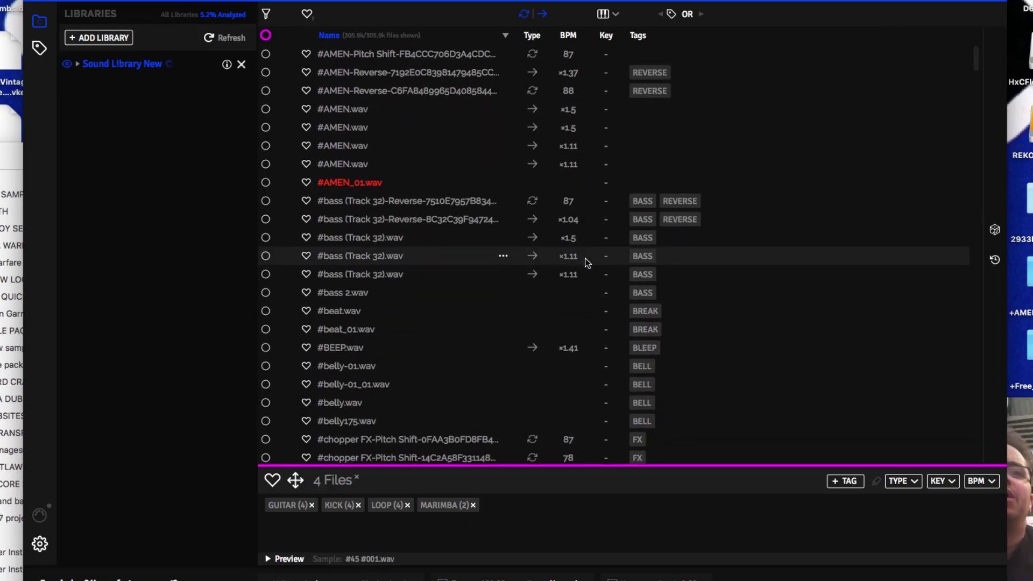
scroll(587, 263, down, 1)
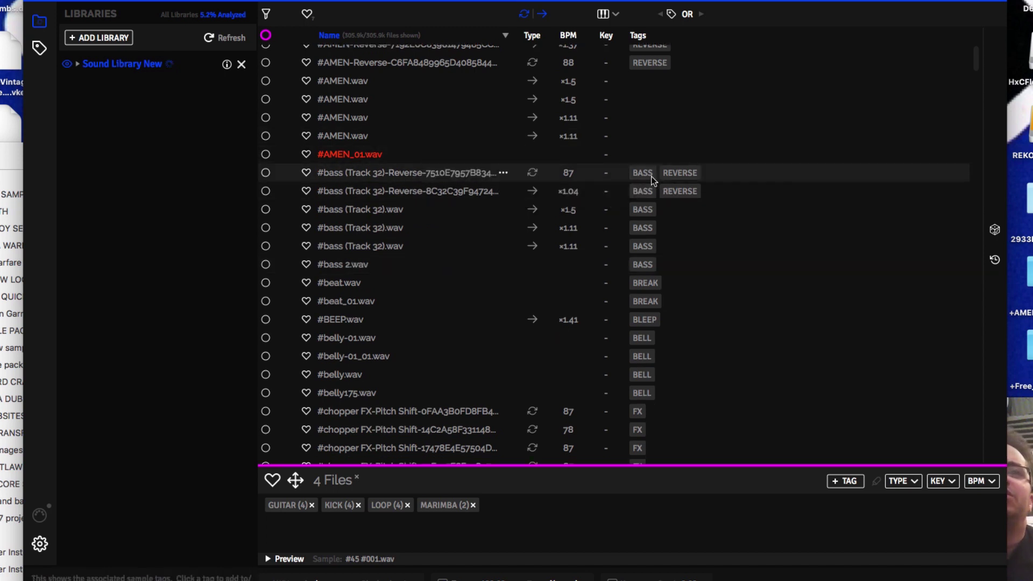
click(425, 178)
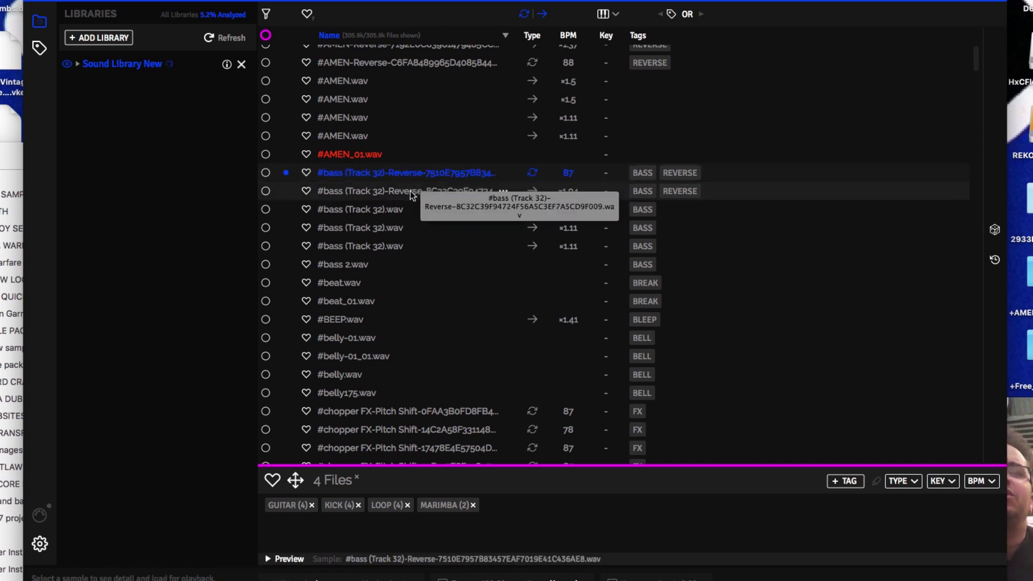
click(412, 193)
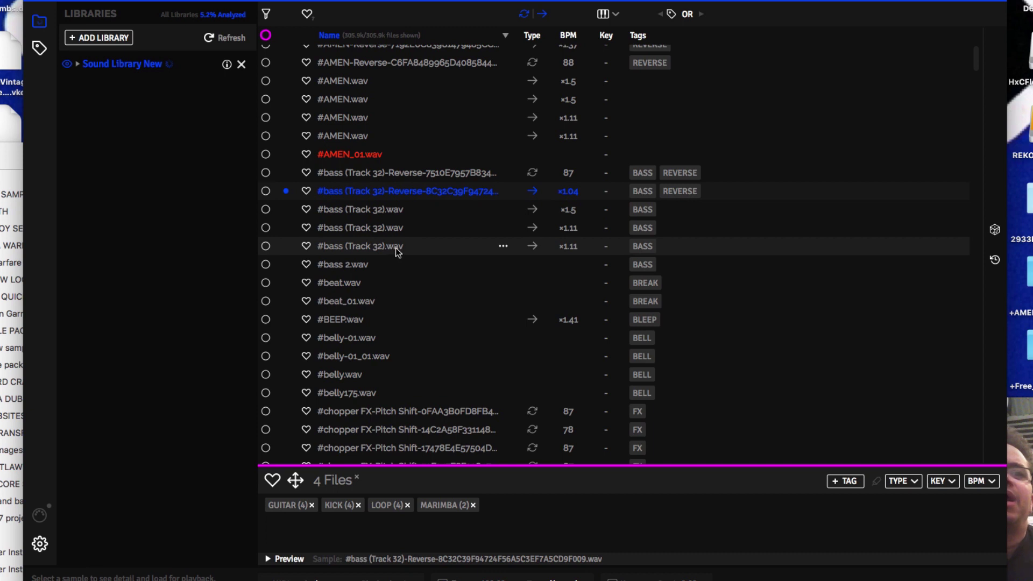
click(543, 251)
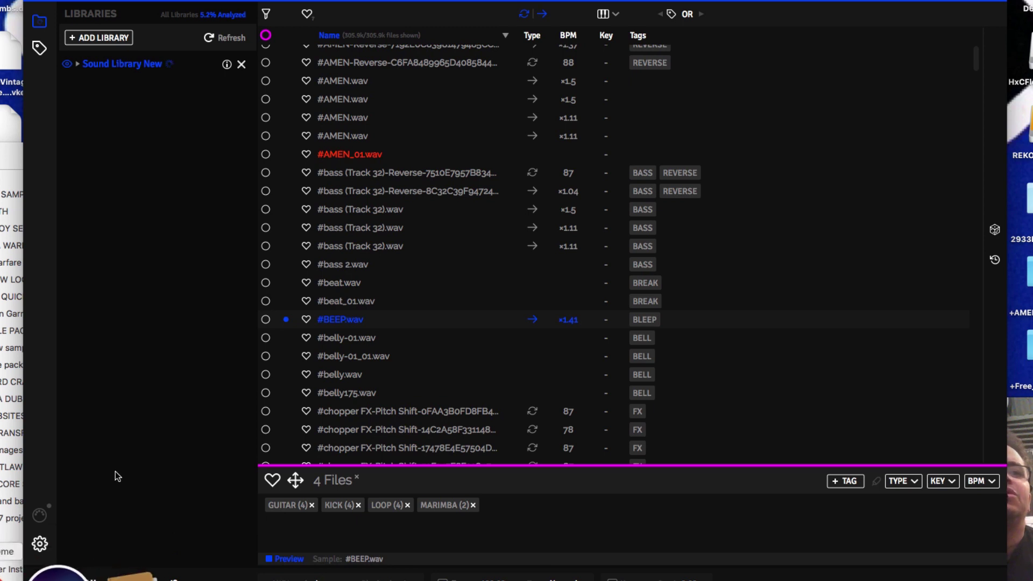
Browse the sample list from #BEEP.wav down to the (Lazer) files, examining which tags the samples carry
scroll(351, 369, down, 2)
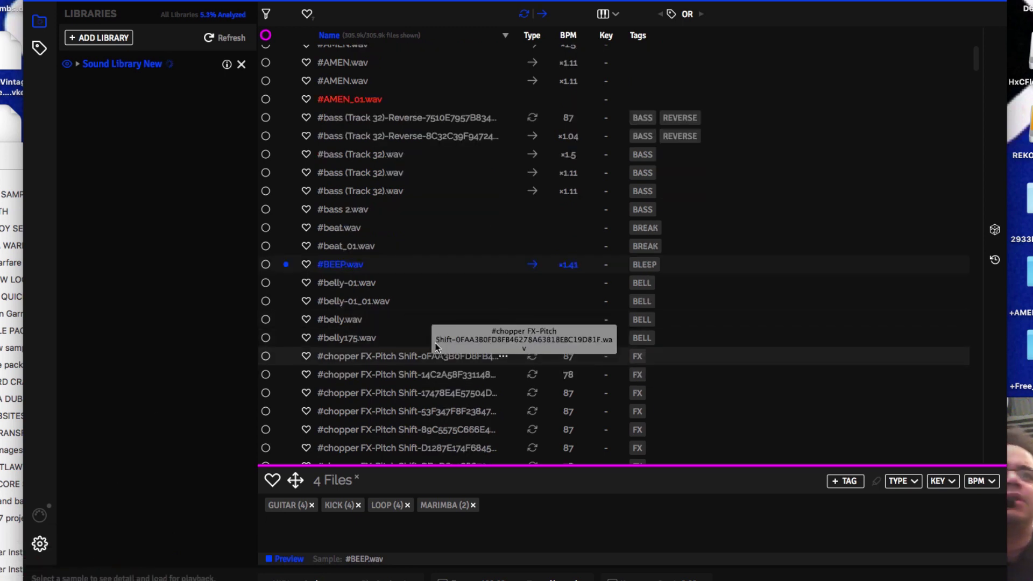
scroll(435, 343, down, 2)
scroll(435, 343, down, 6)
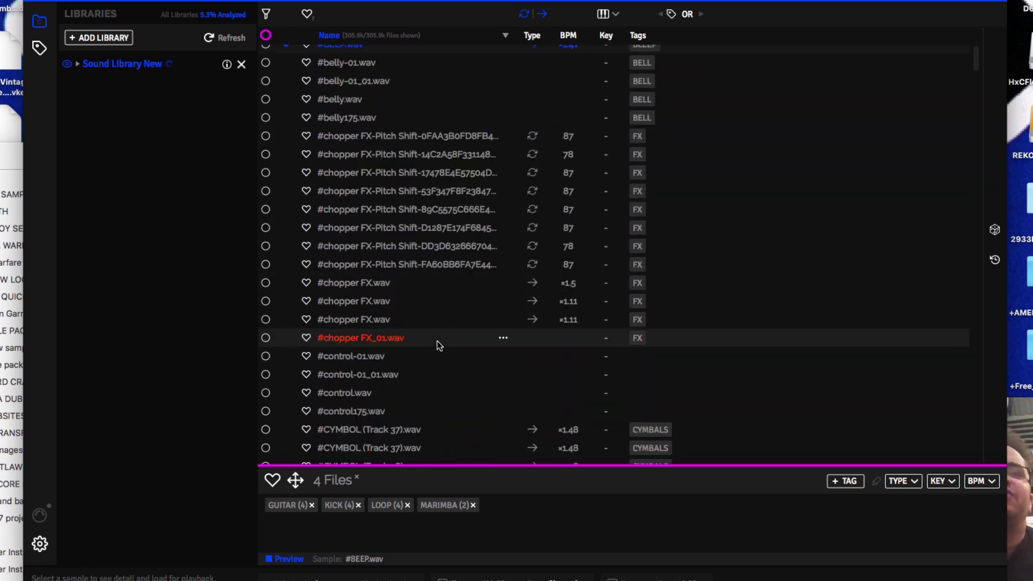
scroll(437, 340, down, 15)
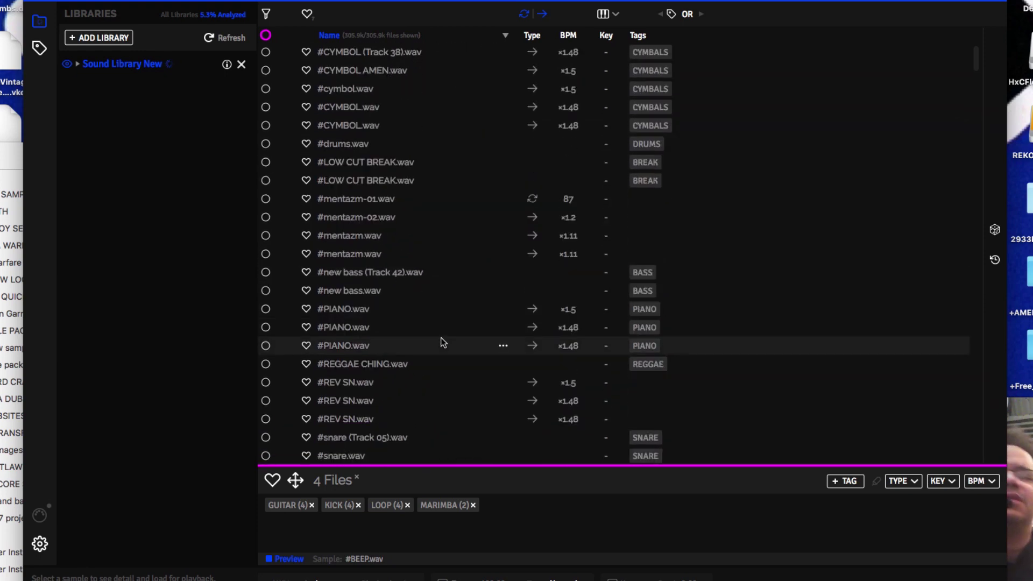
scroll(442, 340, down, 12)
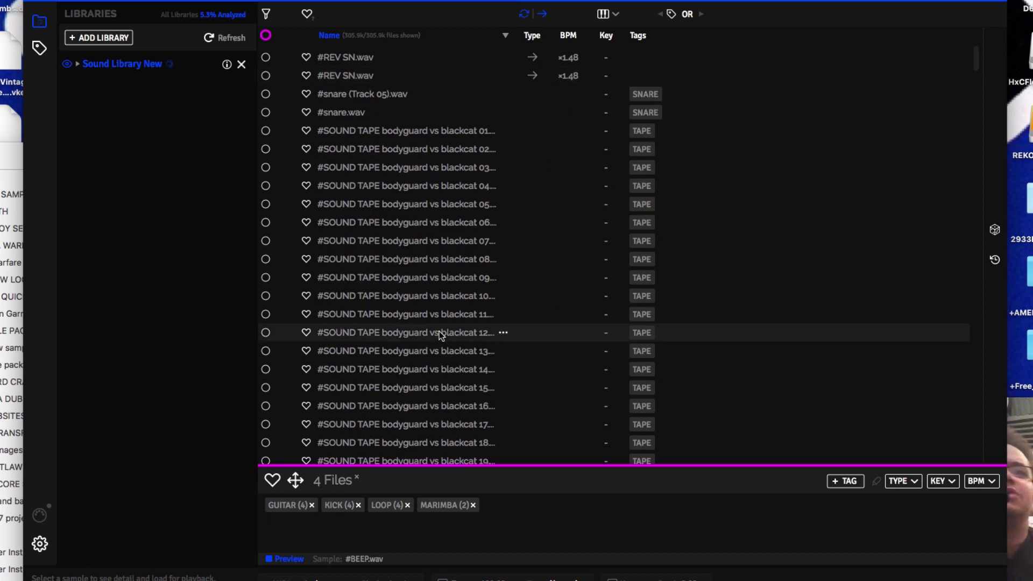
scroll(439, 332, down, 13)
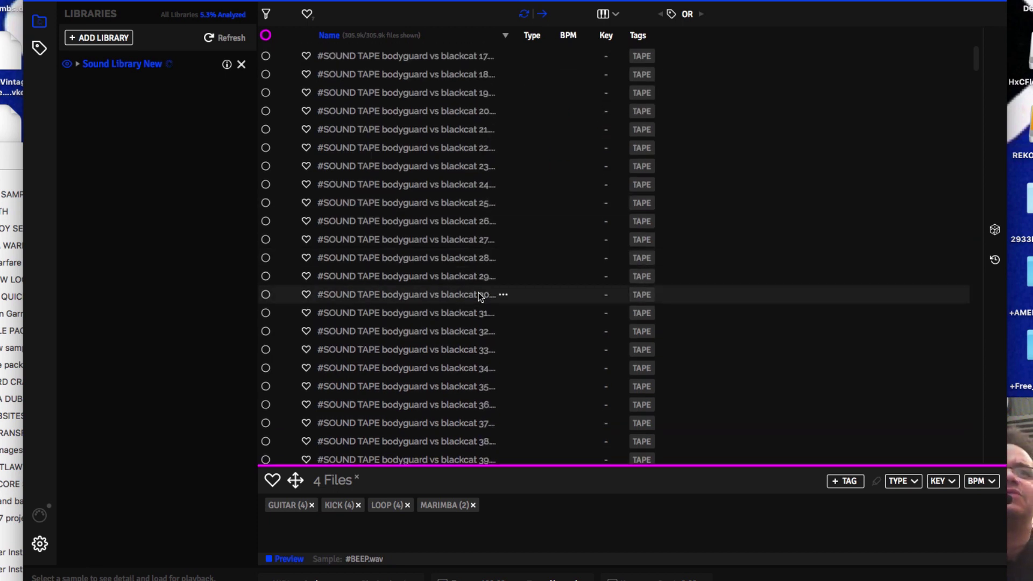
scroll(481, 297, down, 9)
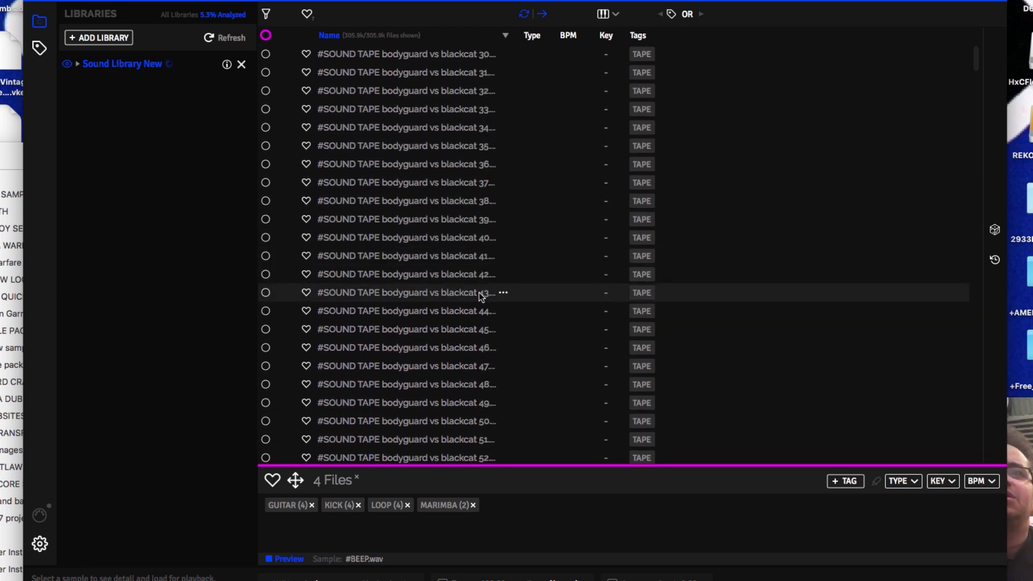
scroll(480, 296, down, 20)
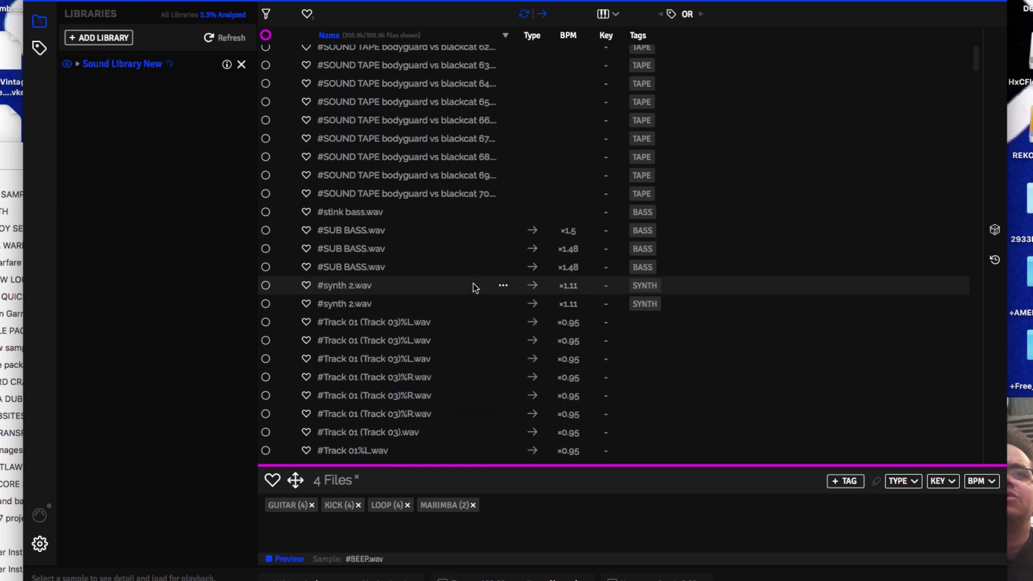
scroll(382, 344, down, 1)
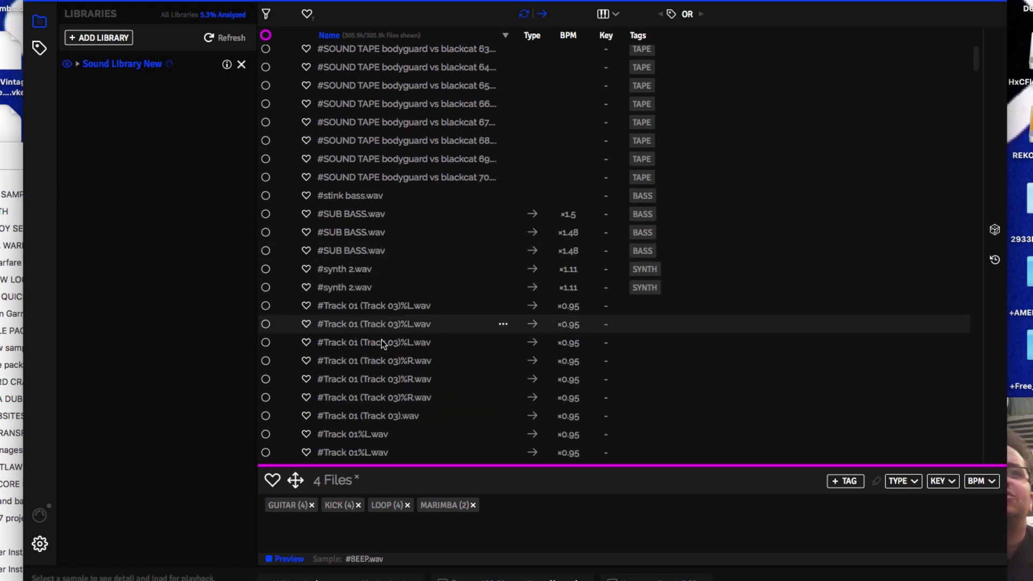
scroll(383, 344, down, 15)
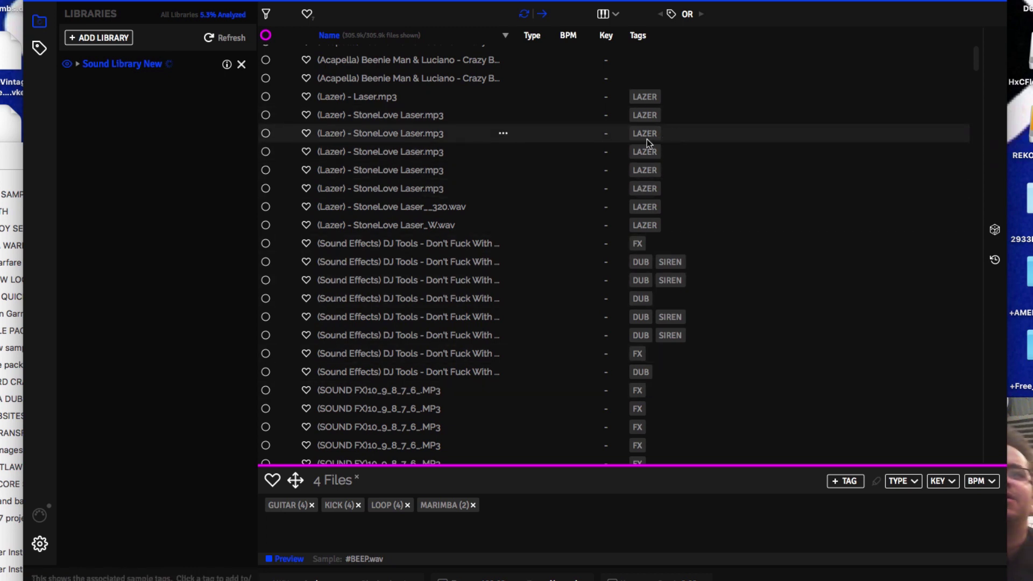
Add all seven (Lazer) - StoneLove Laser samples, both MP3 and WAV, to the current file selection
click(265, 115)
drag(265, 116, 266, 146)
click(266, 133)
click(265, 133)
click(265, 151)
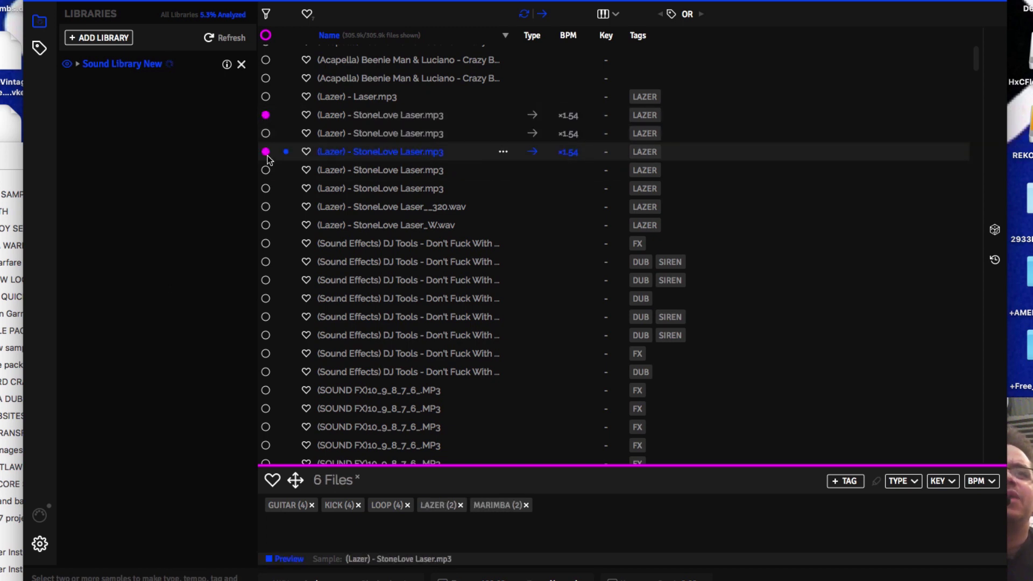
drag(266, 170, 267, 134)
drag(264, 195, 266, 209)
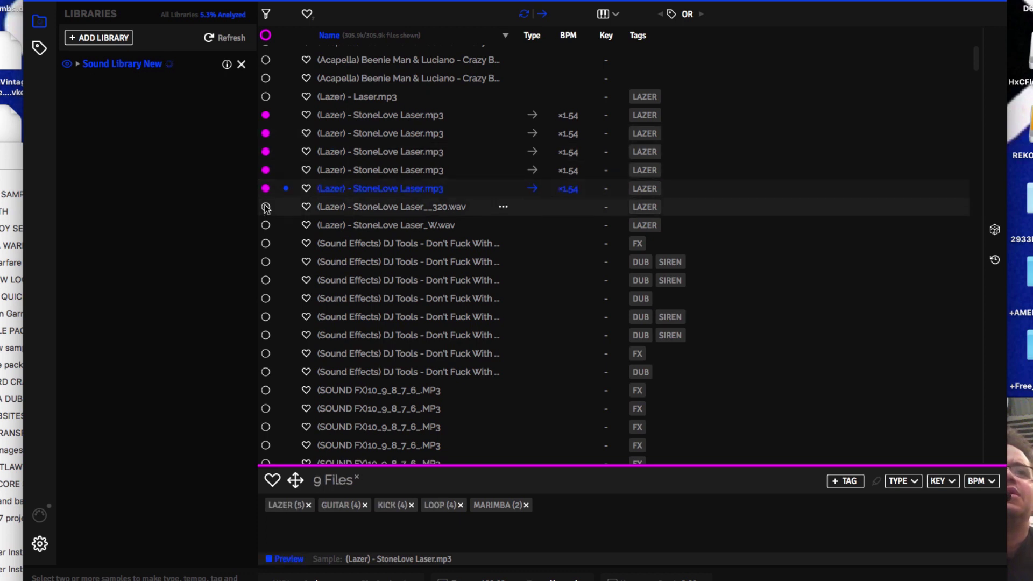
click(265, 224)
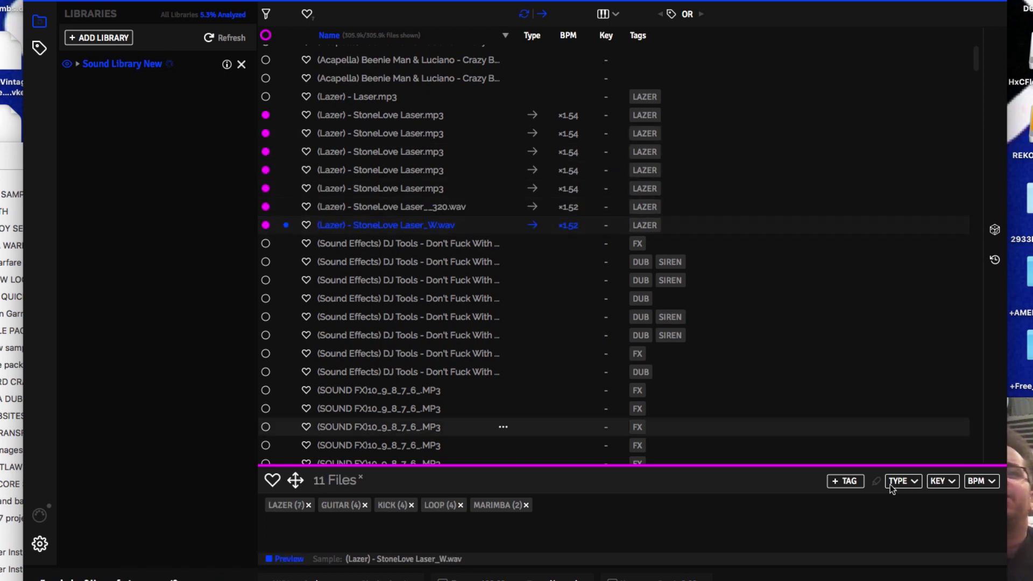
Add the existing FX tag to all the selected samples
click(851, 483)
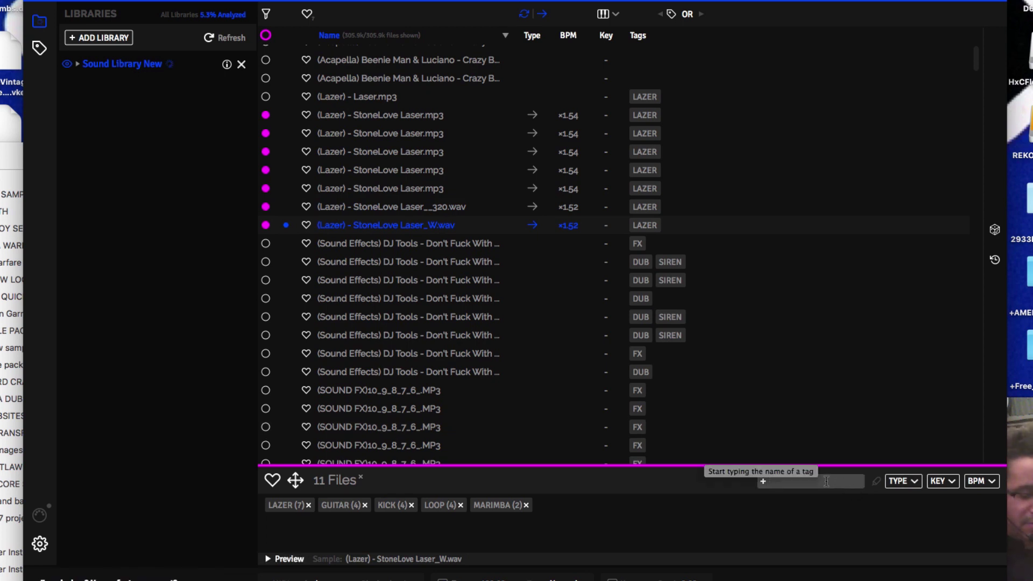
text(f)
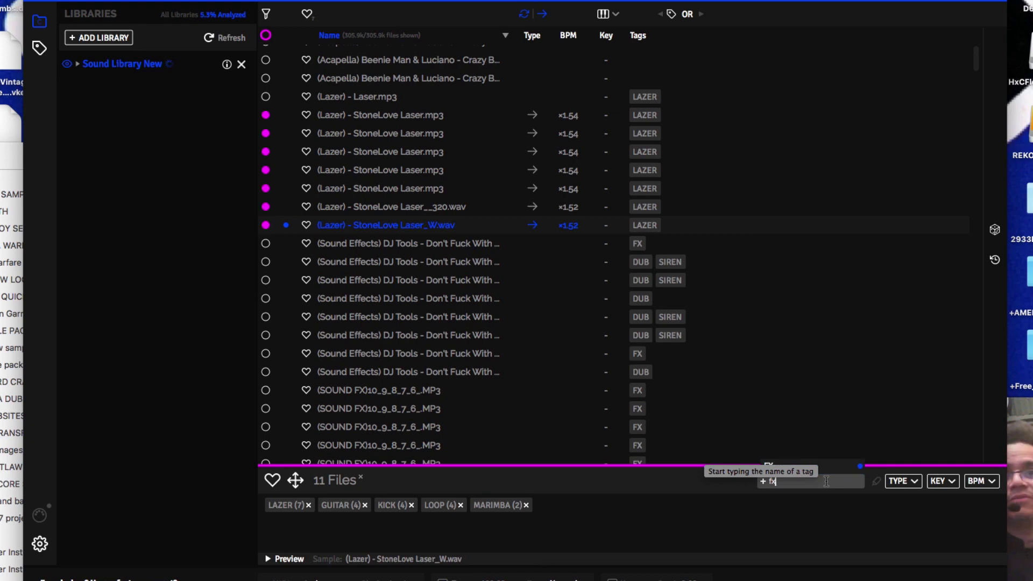
text(x)
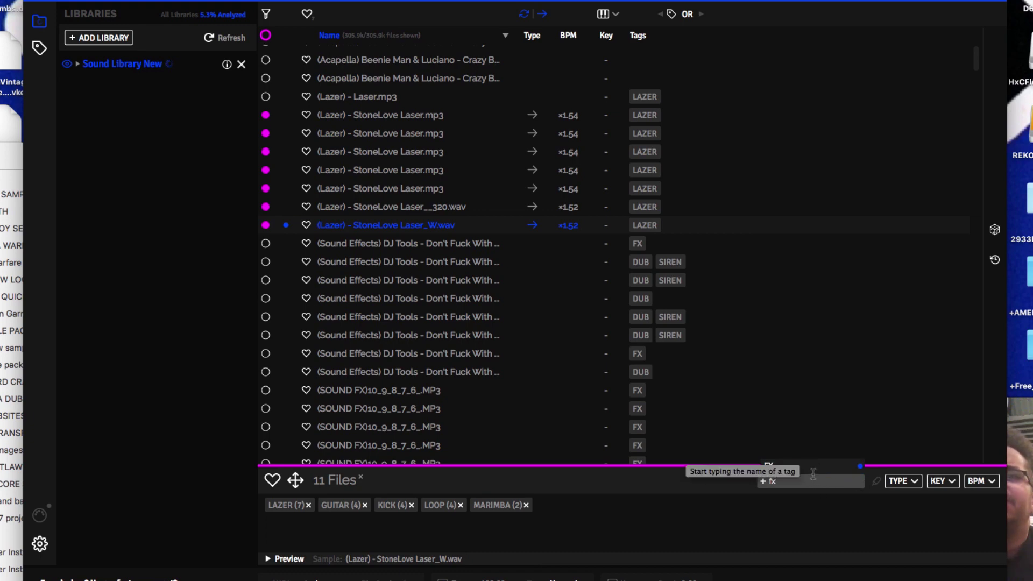
click(774, 467)
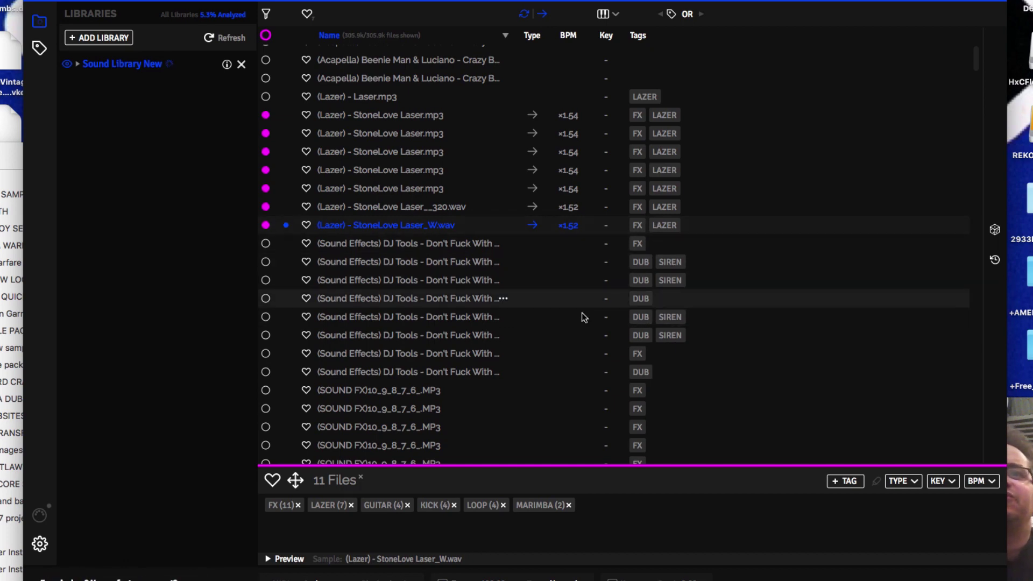
scroll(440, 317, down, 10)
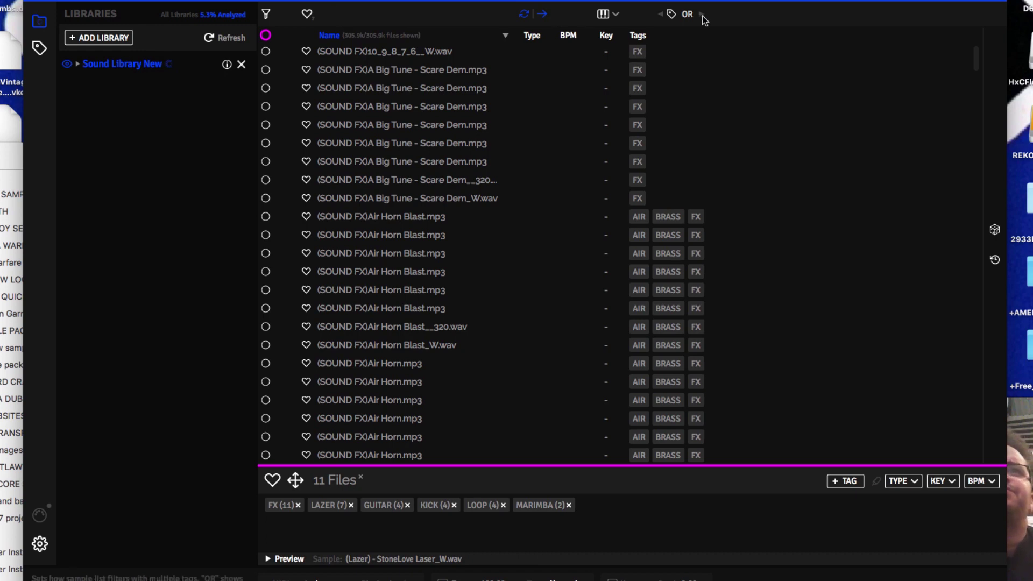
Browse the sample list back up through the #chopper, #CYMBOL and #AMEN files, and sort by name in both directions
scroll(364, 127, up, 15)
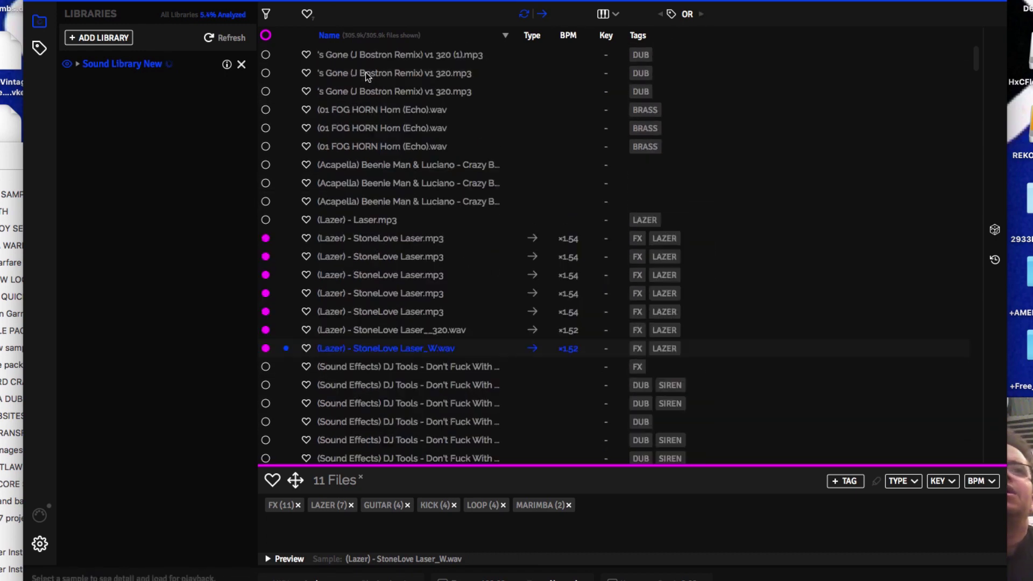
scroll(363, 127, up, 10)
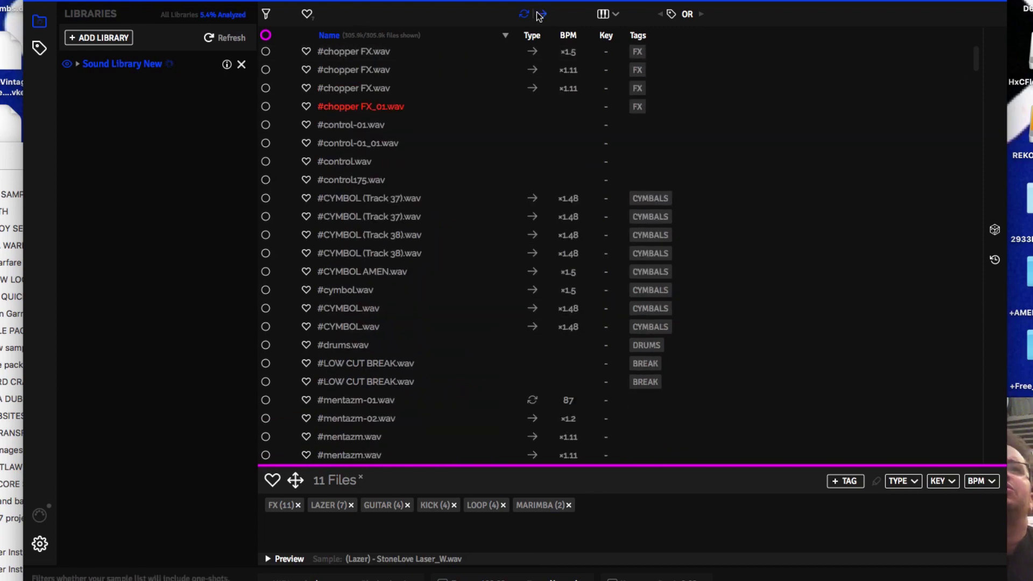
scroll(564, 78, up, 8)
scroll(569, 87, up, 10)
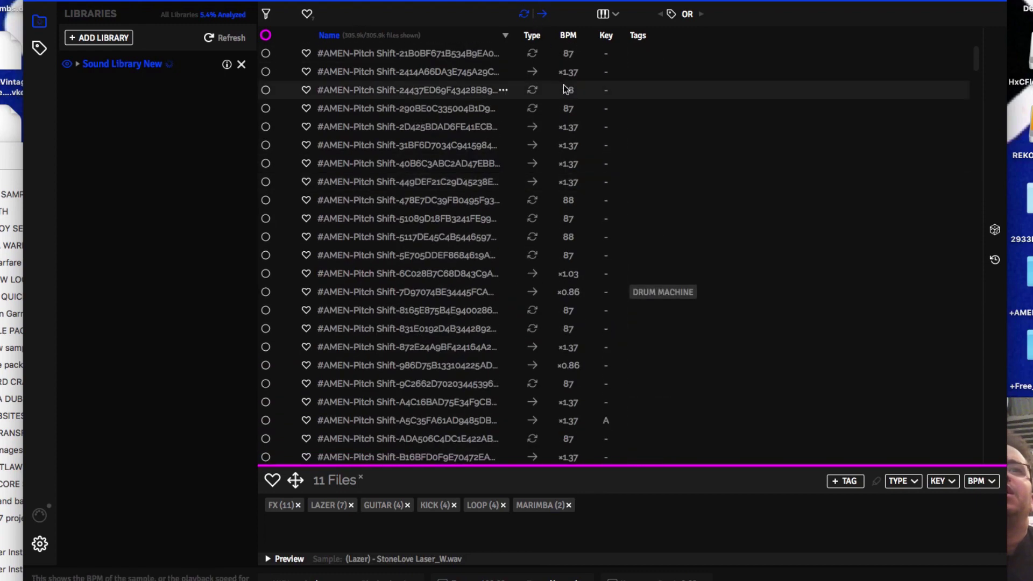
click(404, 36)
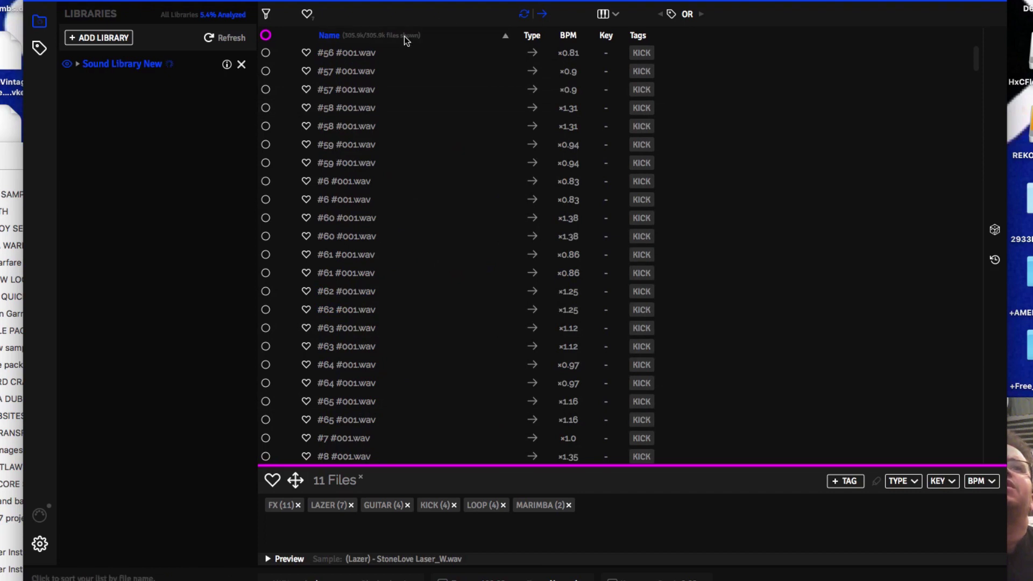
click(404, 36)
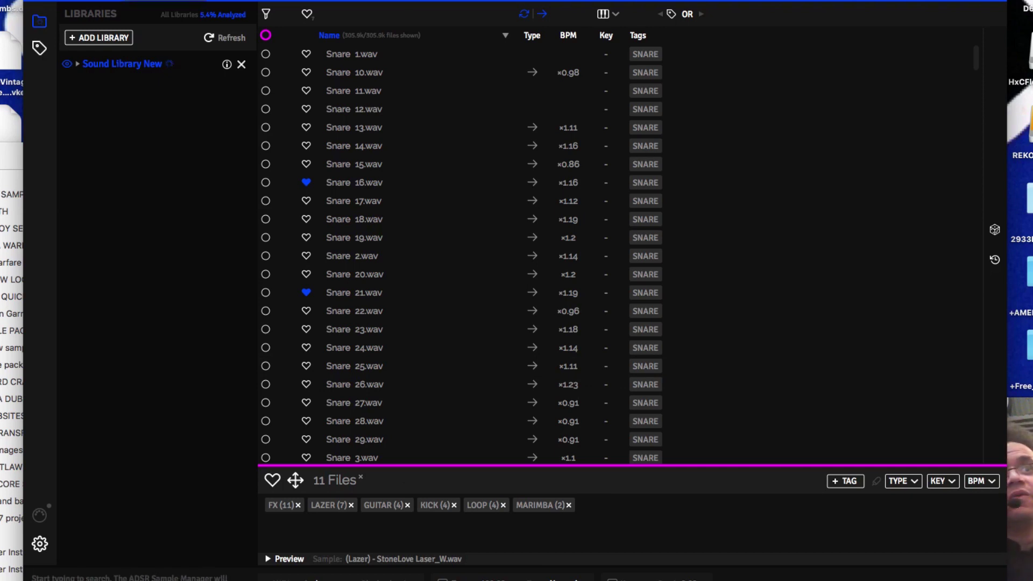
Search the sound library for "mentas"
text(me)
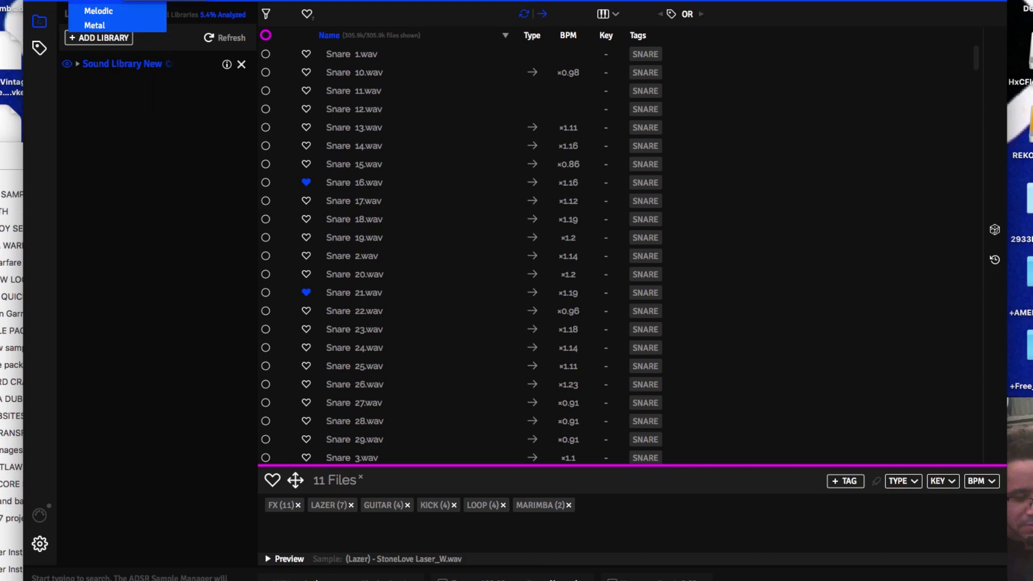
text(t)
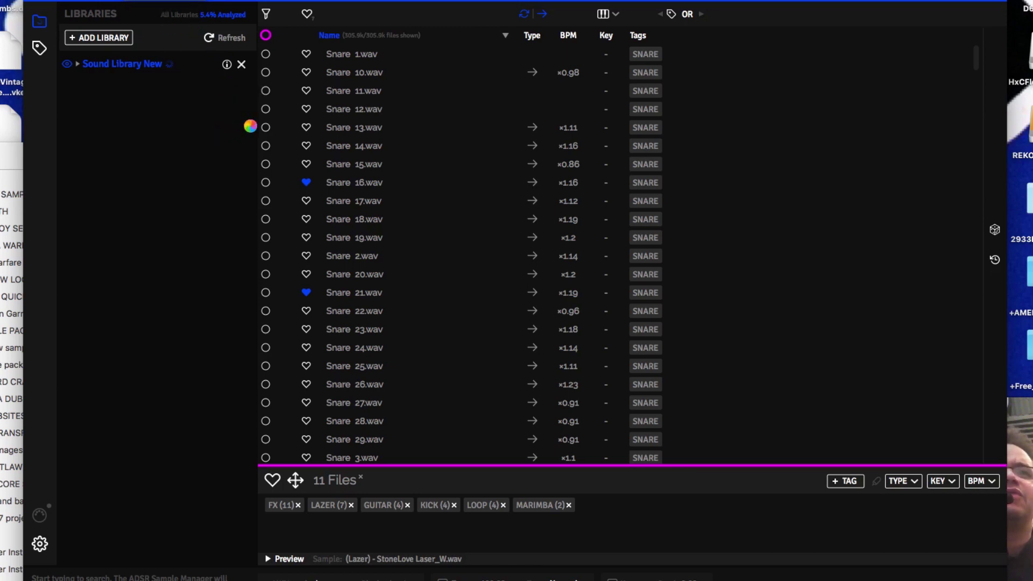
text(mentas)
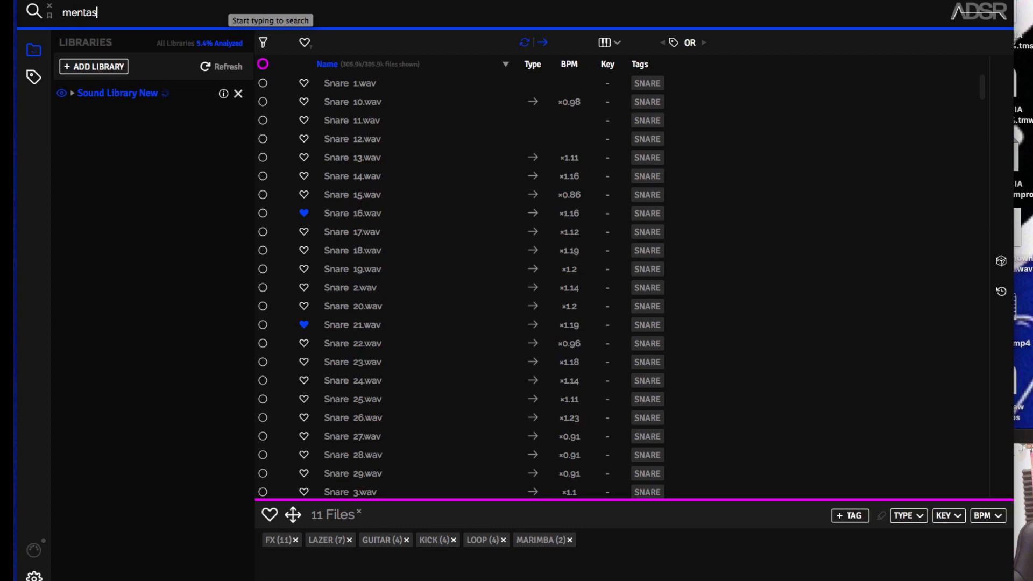
key(Return)
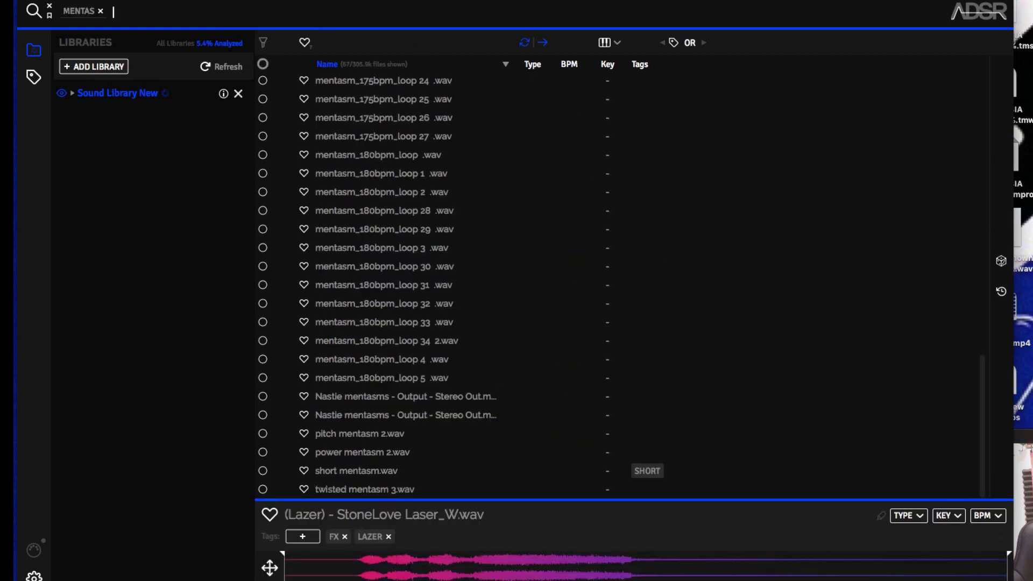
Audition several search results, including mentasm_180bpm loops, pitch mentasm 2.wav, and the Mentasm-H, Hoover and AMIGA MENTASM samples
click(391, 178)
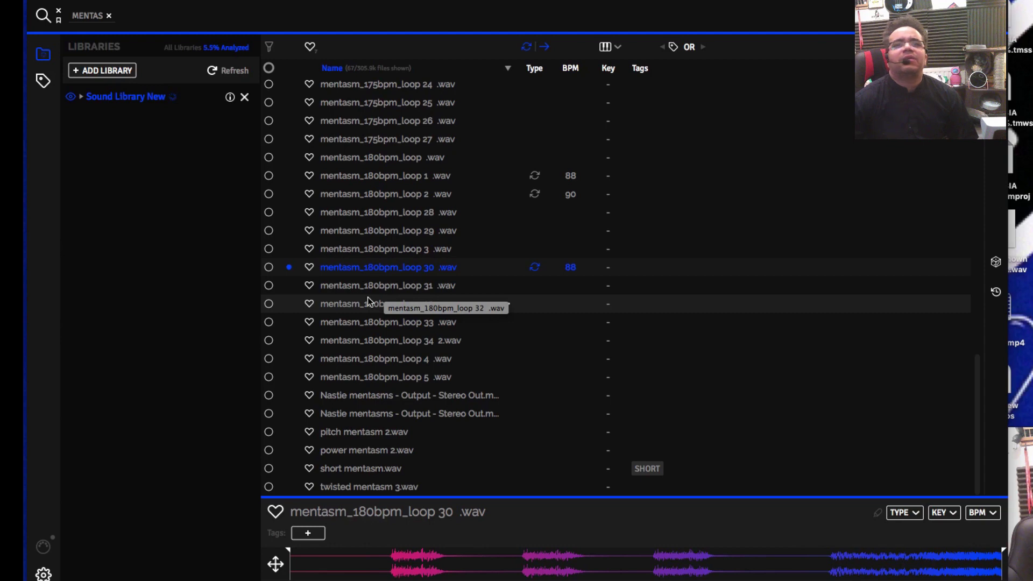
click(373, 431)
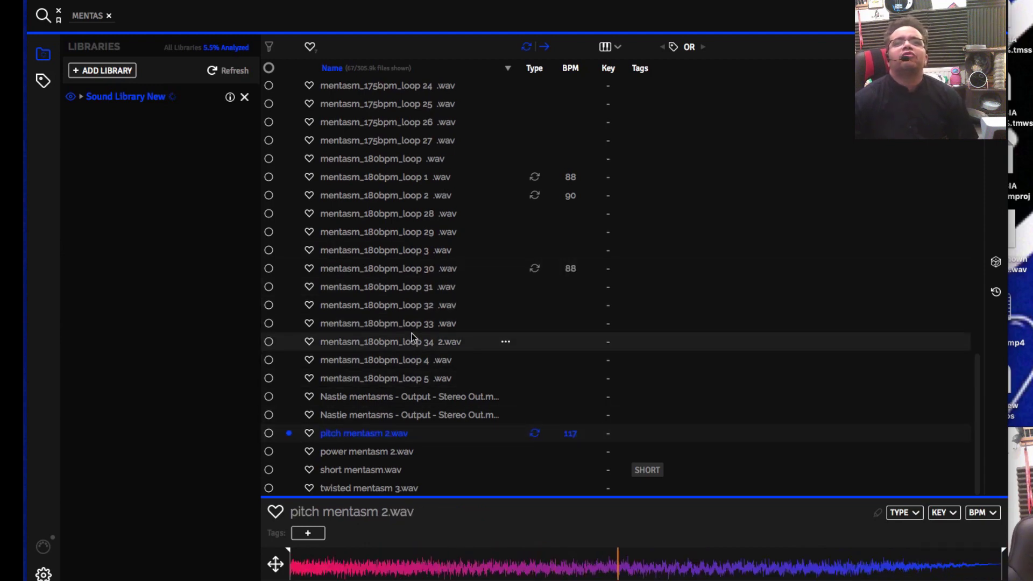
scroll(411, 337, up, 10)
scroll(334, 390, up, 5)
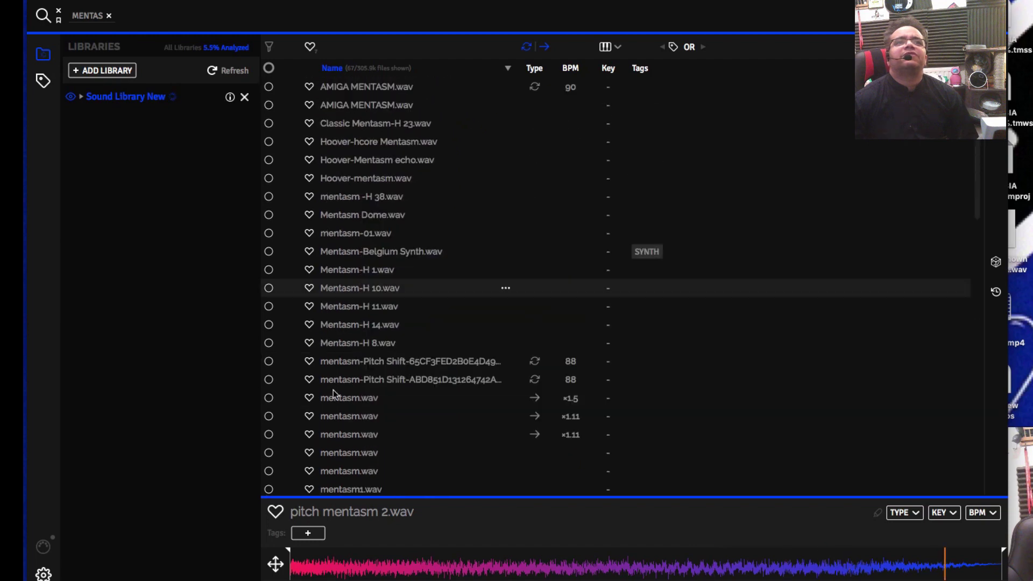
click(333, 391)
click(345, 326)
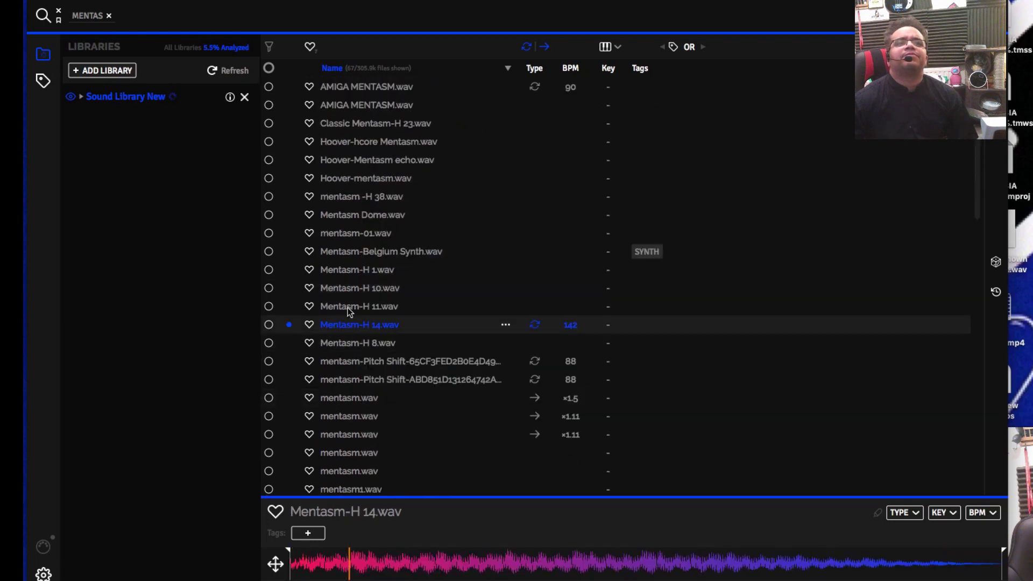
click(351, 285)
click(351, 196)
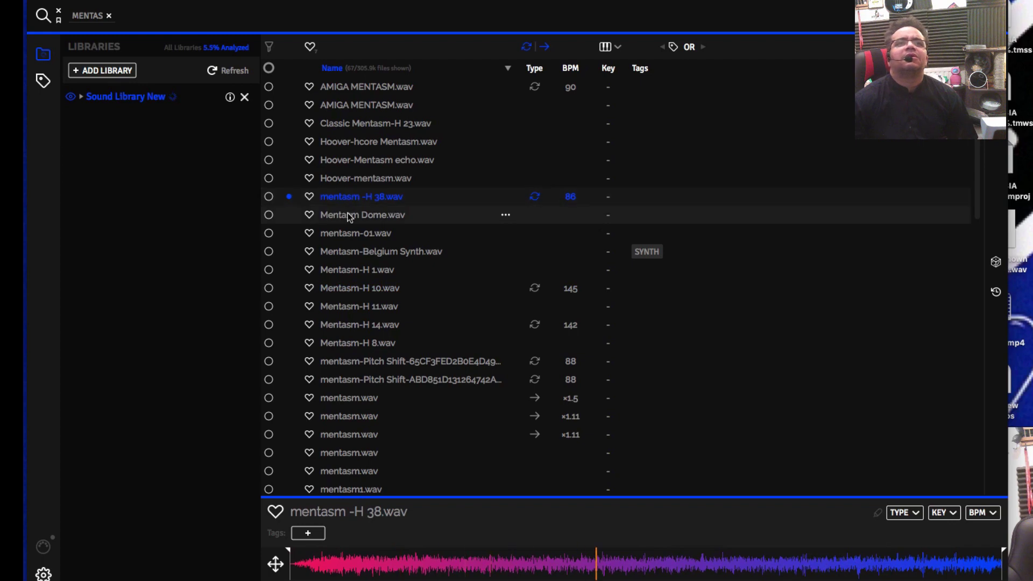
click(364, 168)
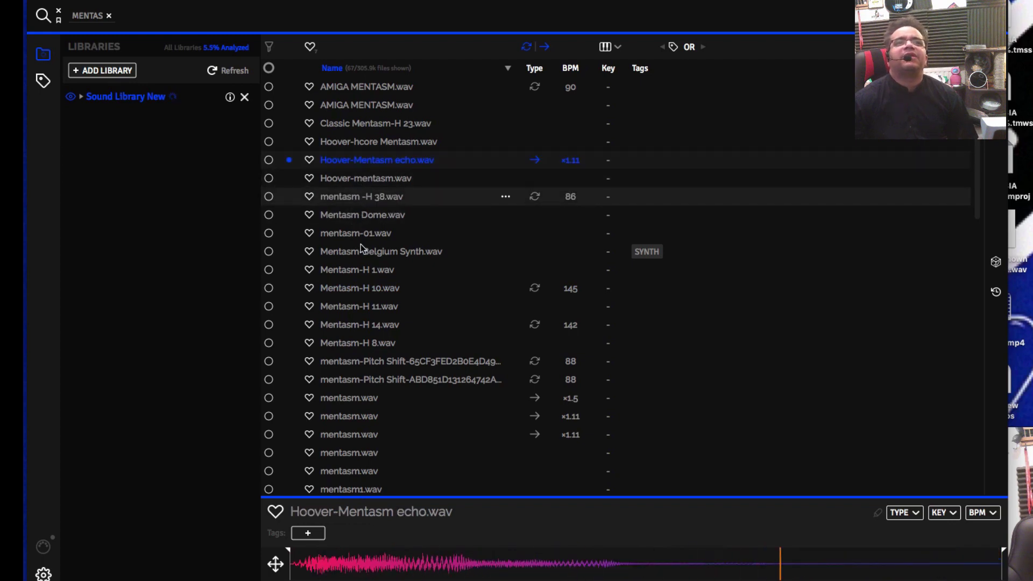
click(363, 144)
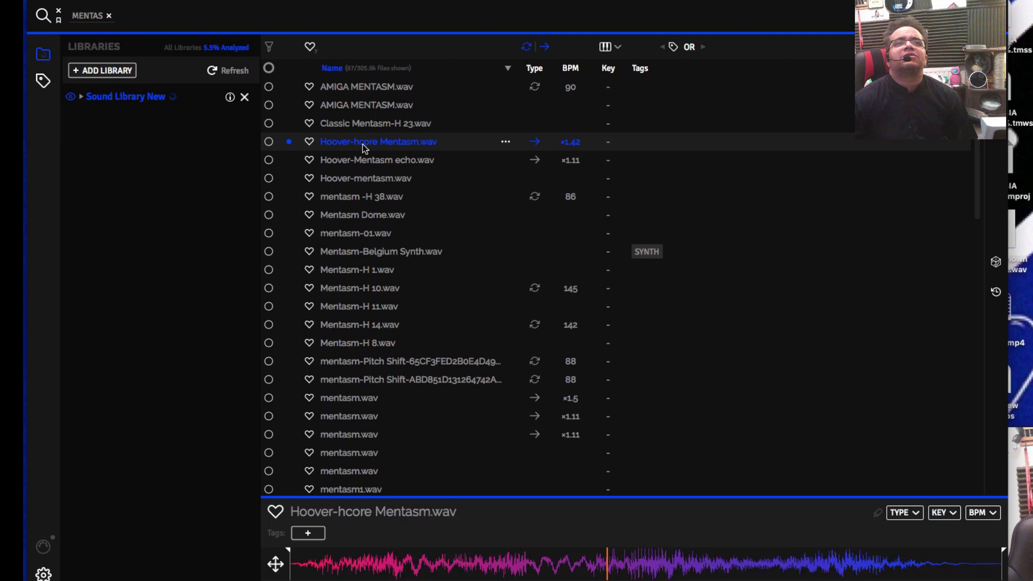
click(362, 106)
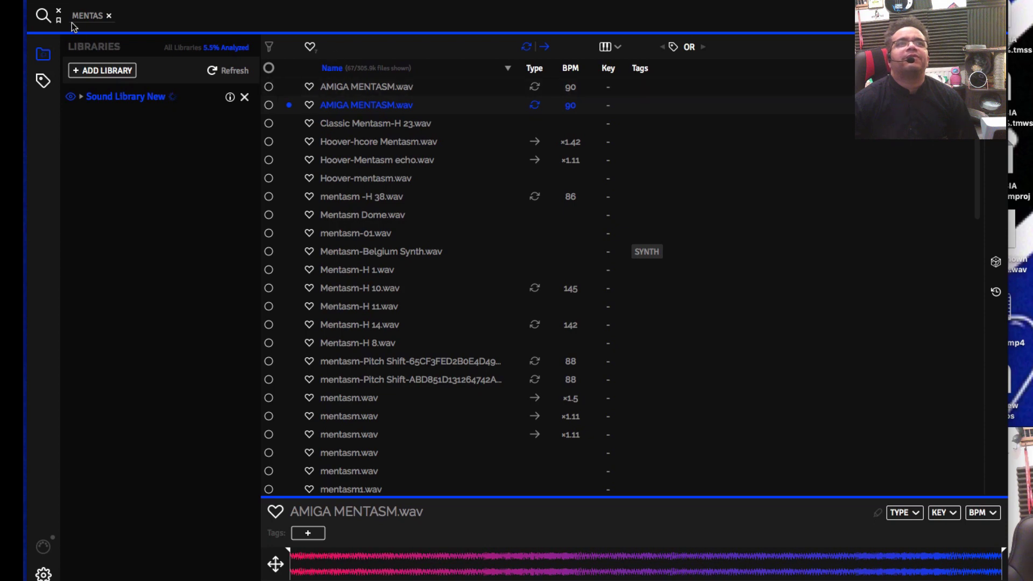
Replace the current search with "amen" and select all the matching samples
click(108, 17)
click(109, 17)
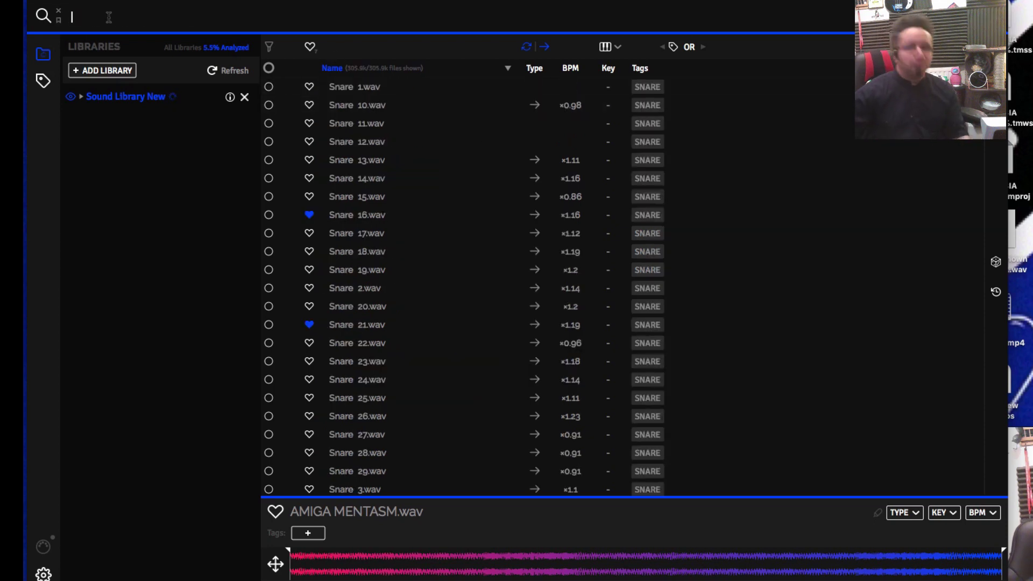
text(amen)
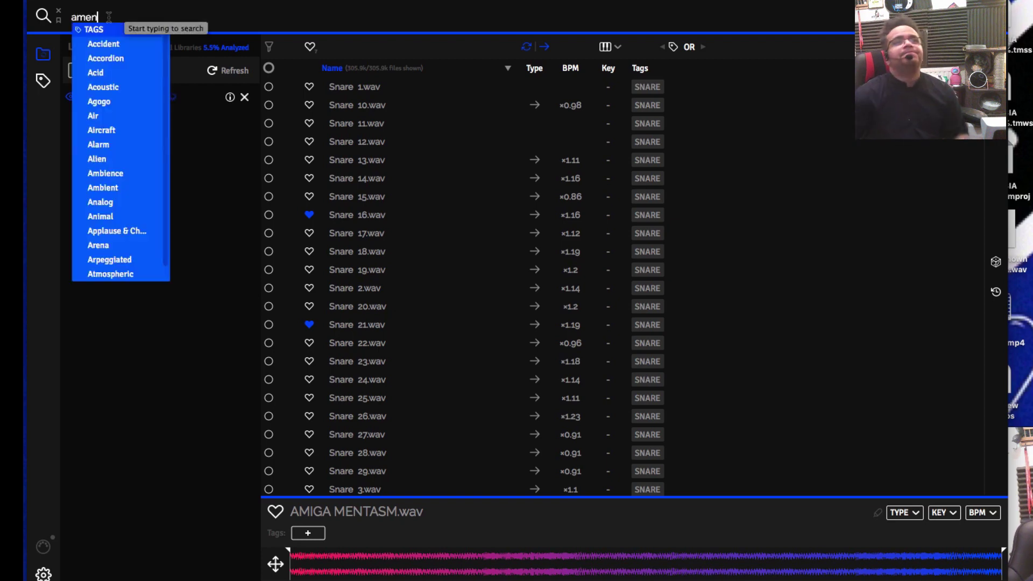
key(Return)
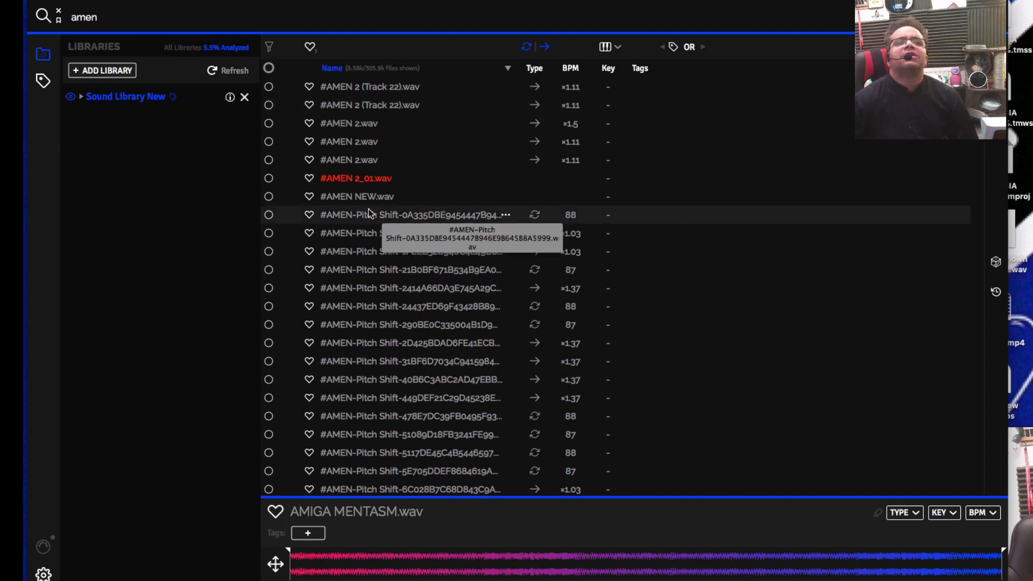
click(268, 68)
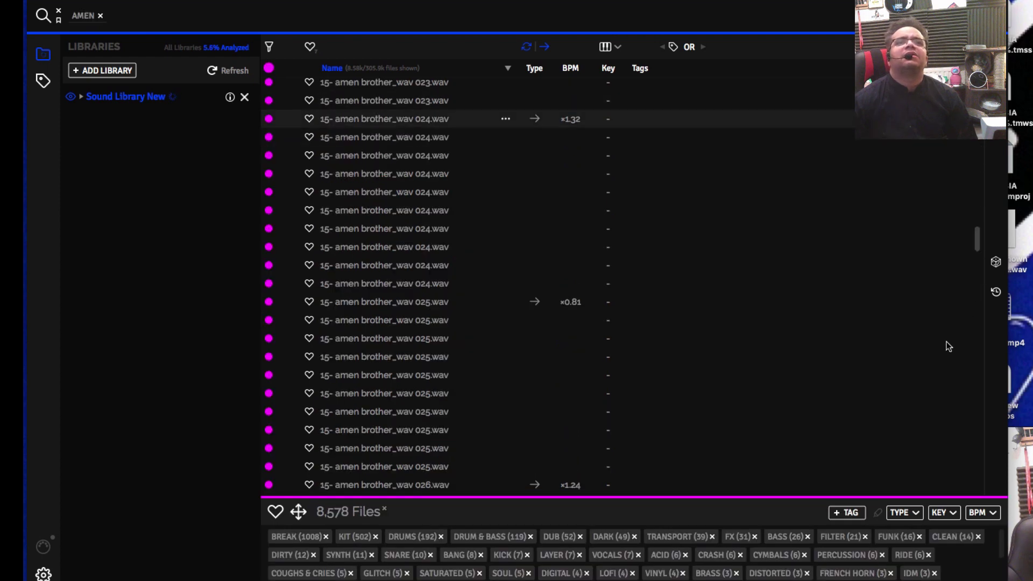
Add a new tag named Amen to all the selected samples
scroll(837, 340, down, 10)
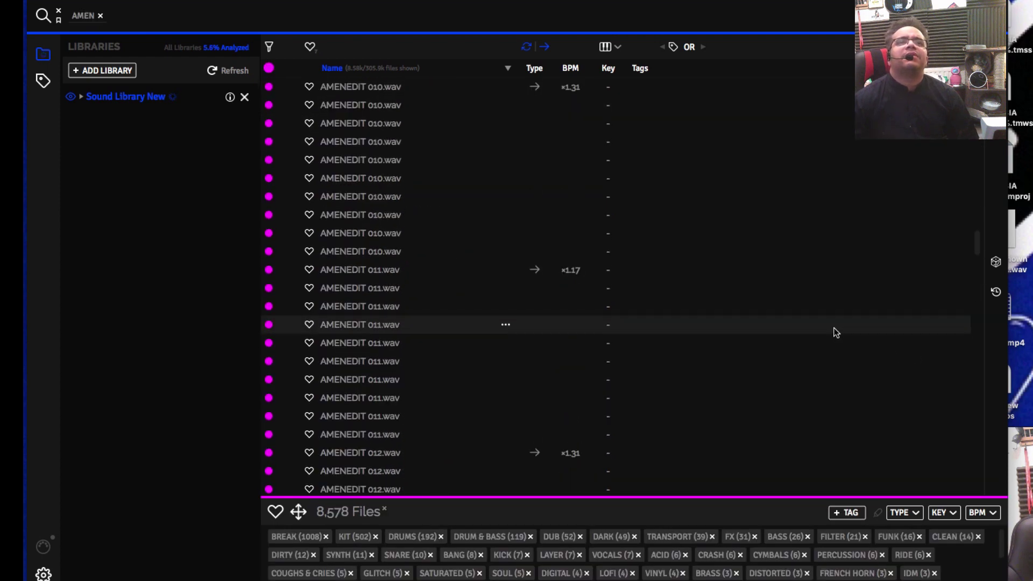
scroll(833, 316, down, 5)
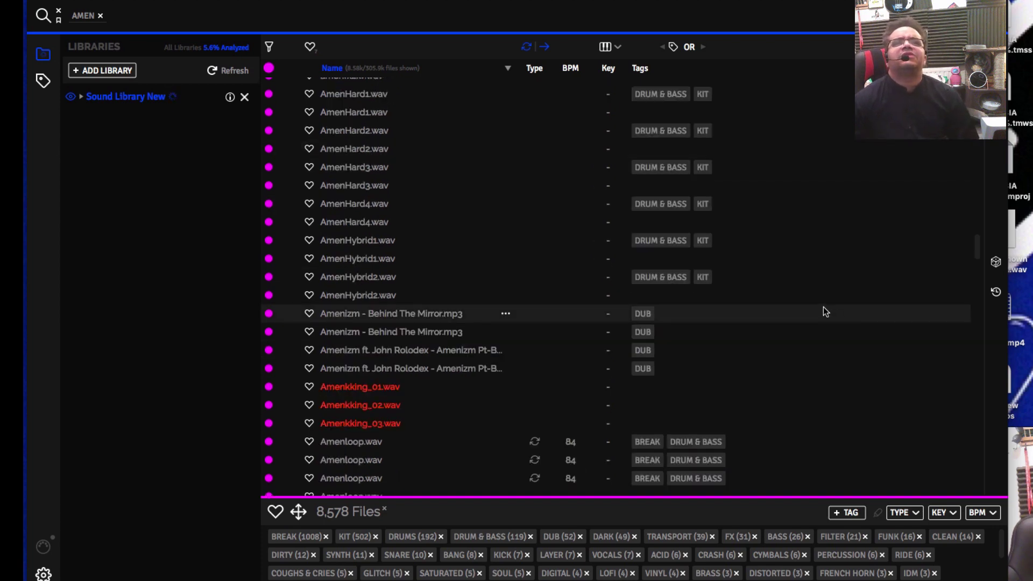
scroll(823, 310, down, 3)
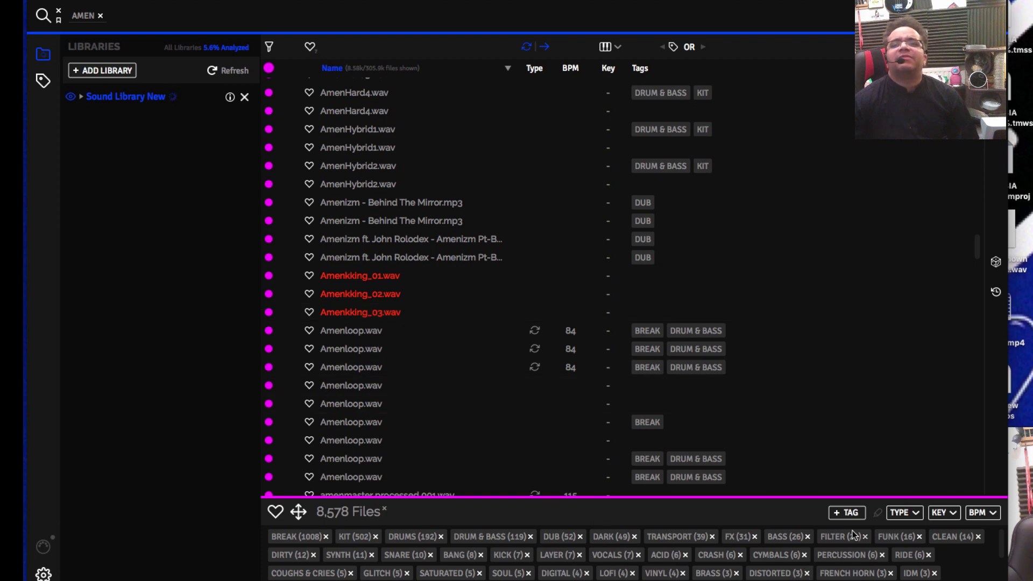
scroll(772, 409, down, 10)
scroll(773, 409, down, 15)
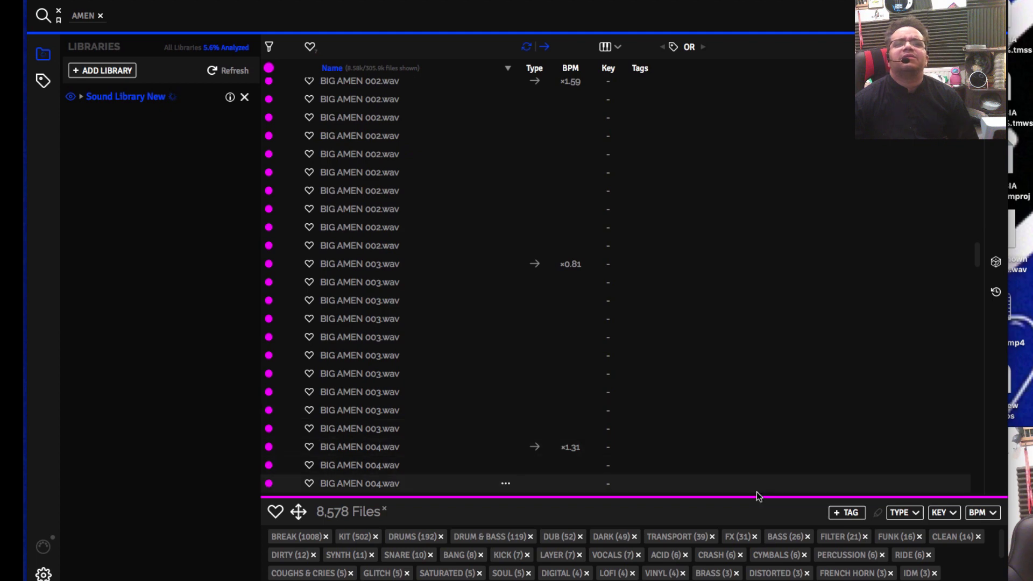
click(847, 515)
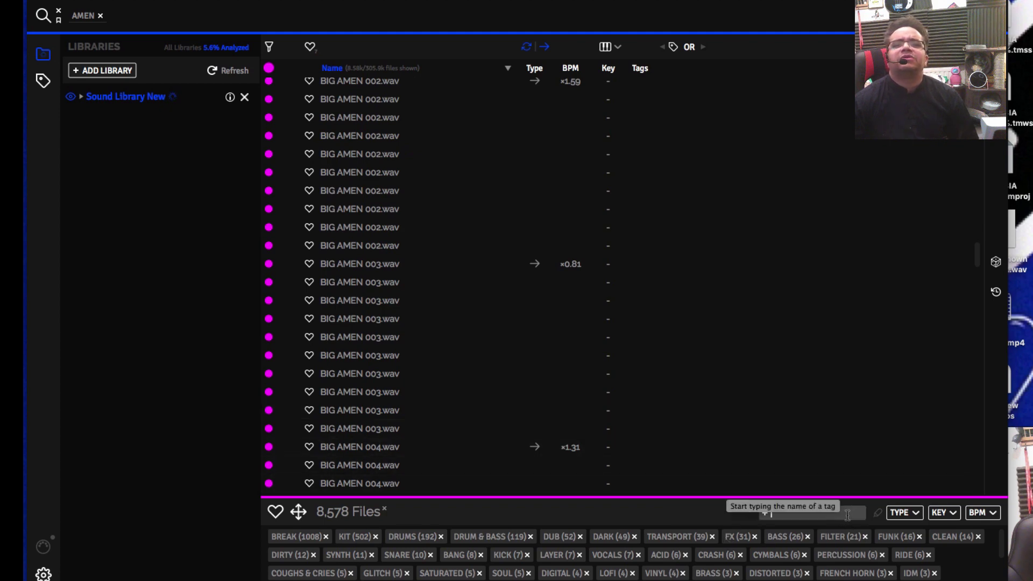
text(A)
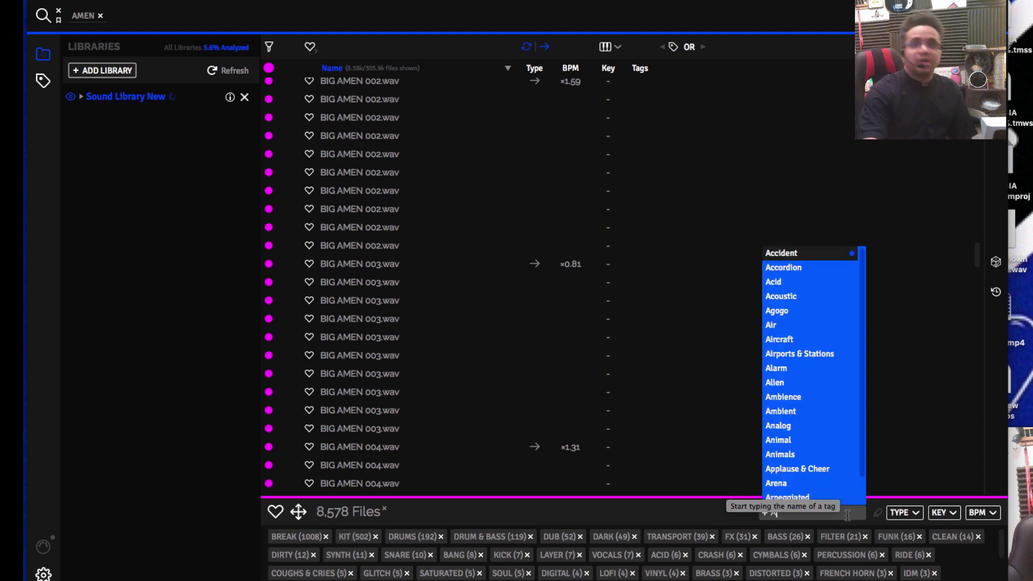
text(men)
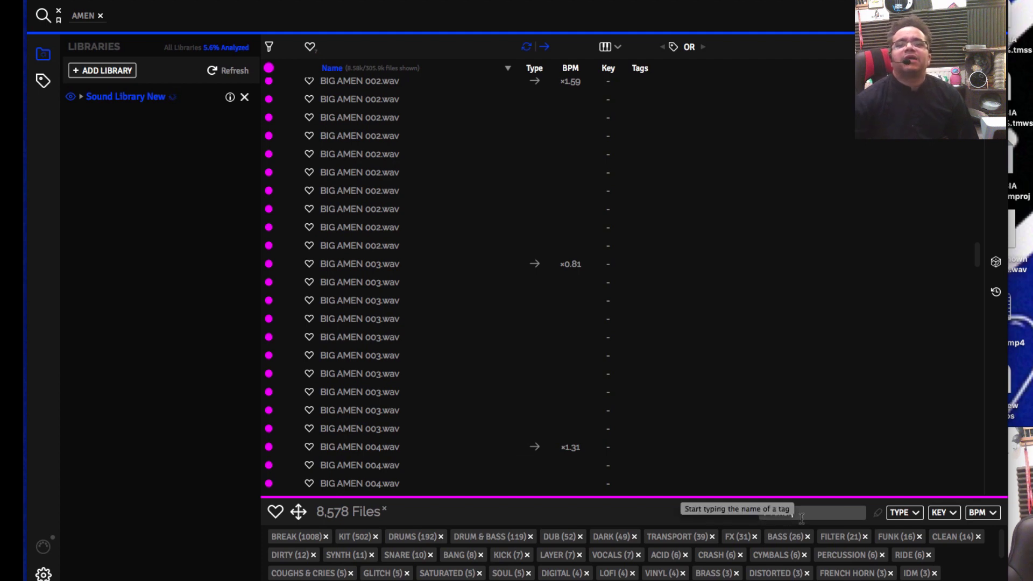
key(Return)
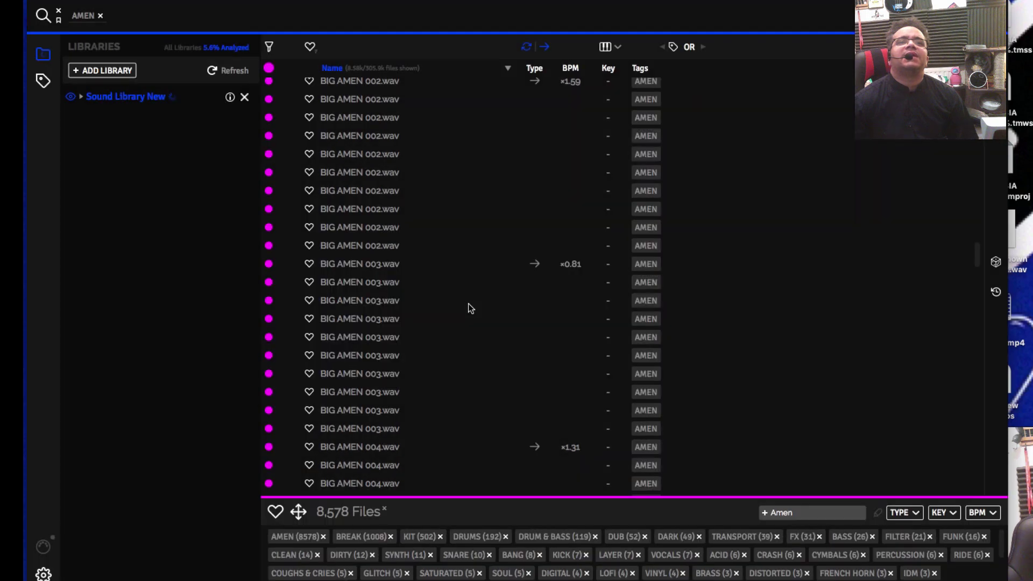
Audition the tagged #AMEN samples one after another, from the #AMEN-Pitch Shift files down to #CYMBOL AMEN.wav
scroll(476, 257, down, 5)
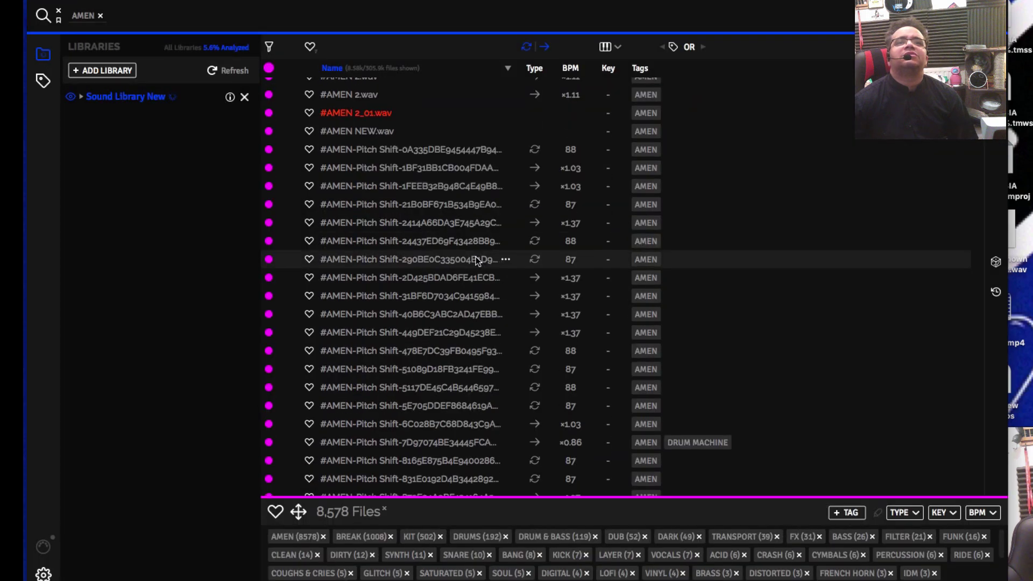
click(426, 155)
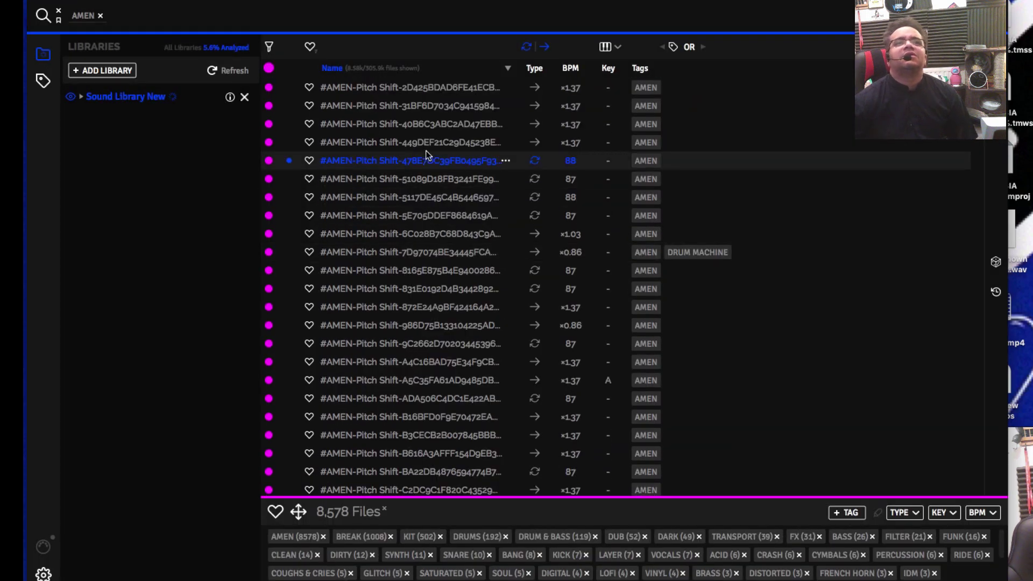
key(Down)
key(Down)
key(Down)
key(Down)
key(Down)
key(Down)
key(Down)
key(Down)
key(Down)
key(Down)
key(Down)
key(Down)
key(Down)
key(Down)
key(Down)
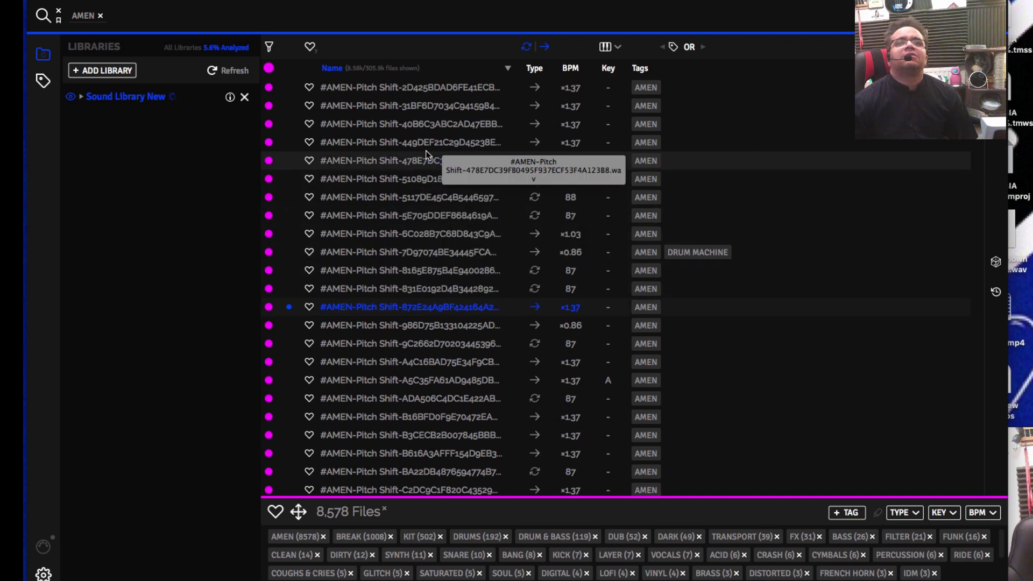
key(Down)
key(Down)
key(Down)
key(Down)
key(Down)
key(Down)
key(Down)
key(Down)
key(Down)
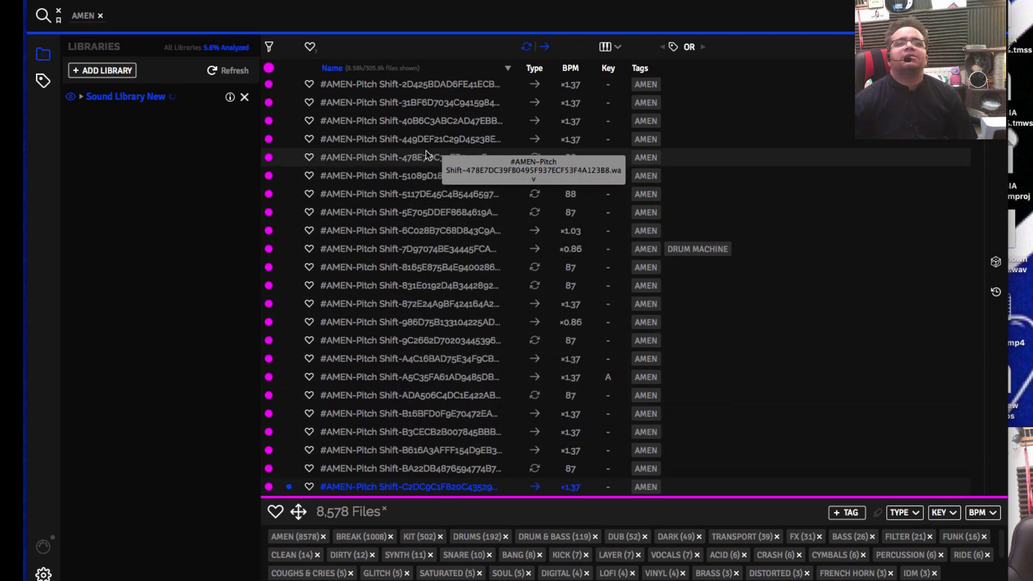
key(Down)
key(Down)
key(Down)
key(Down)
key(Down)
key(Down)
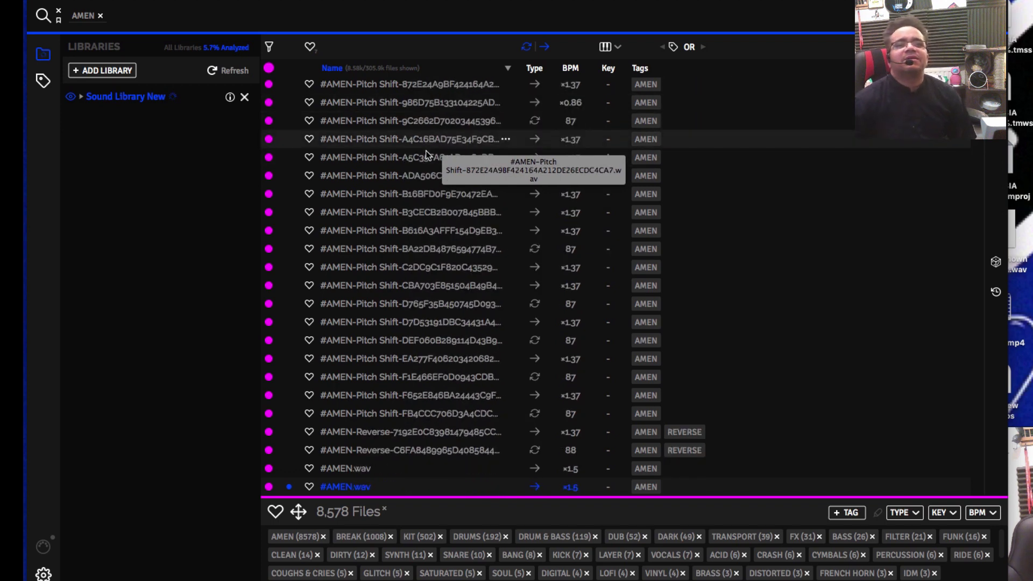
key(Down)
key(Down)
key(Down)
key(Down)
key(Down)
key(Down)
key(Down)
key(Down)
key(Down)
key(Down)
key(Down)
key(Down)
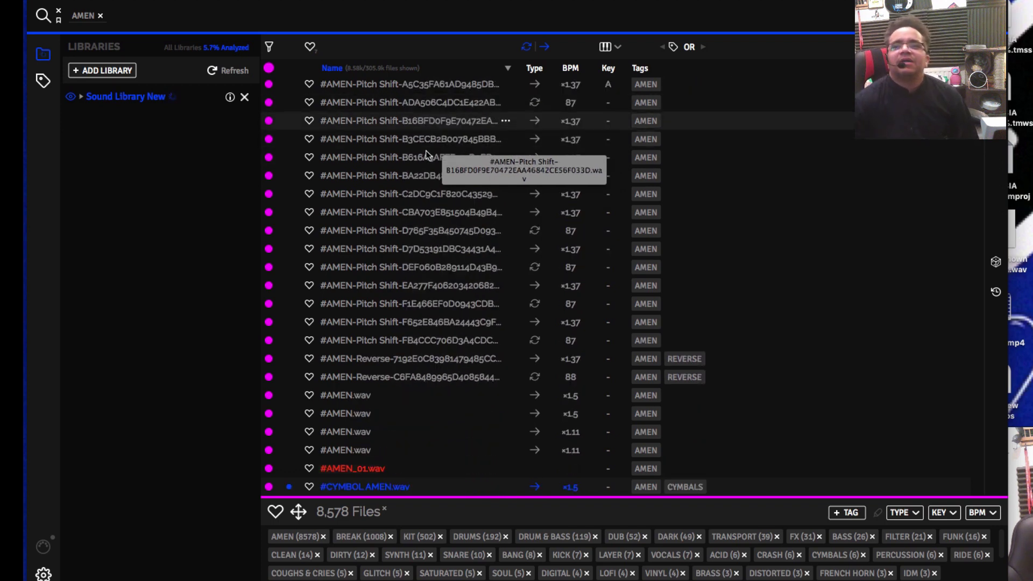
Audition the amen samples from #CYMBOL AMEN.wav down to 008 (DAREL AMEN).wav, keeping the unreadable #AMEN_01.wav in the library database
key(Down)
key(Down)
key(Down)
key(Down)
key(Down)
key(Down)
key(Down)
key(Down)
key(Down)
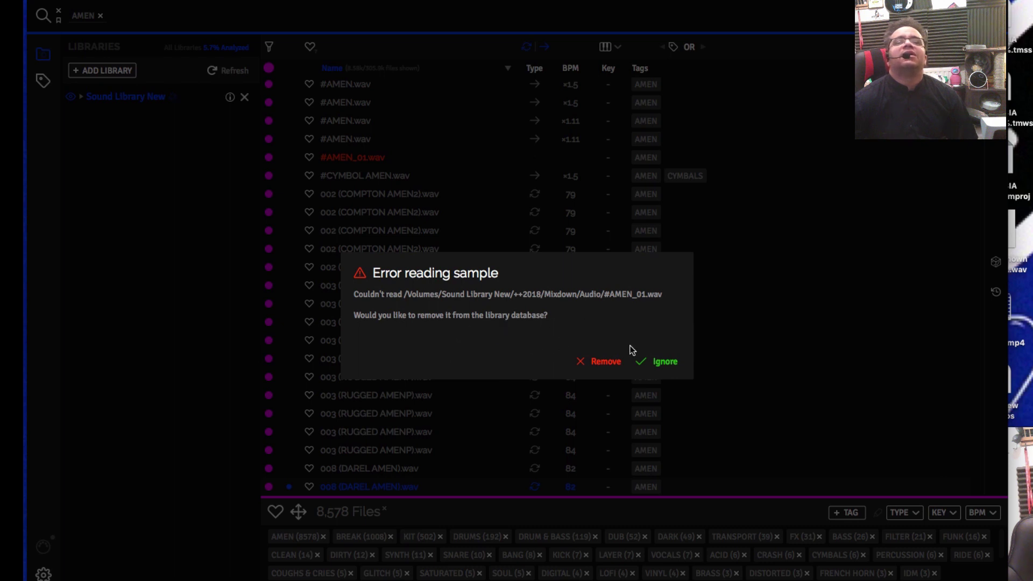
click(665, 363)
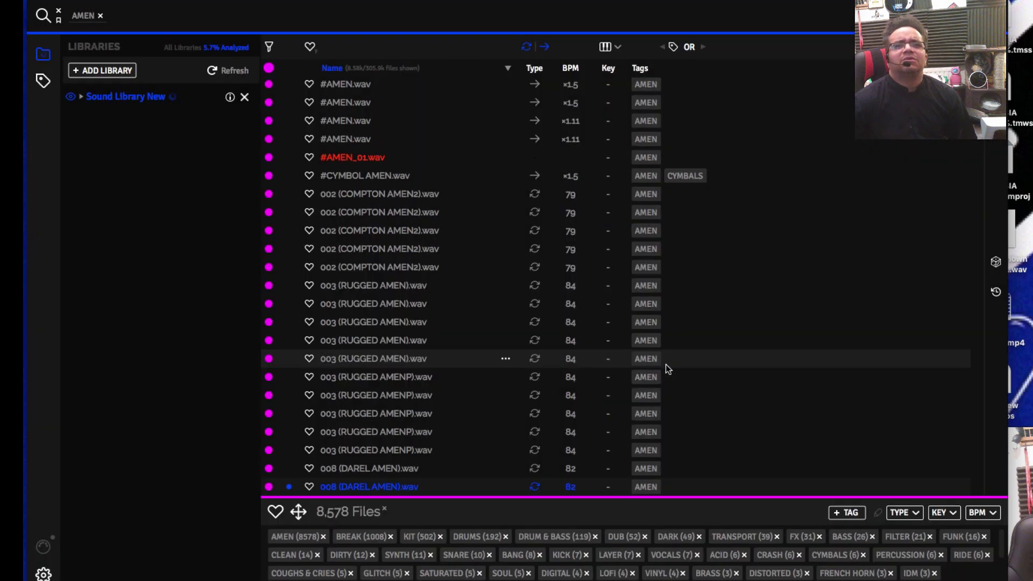
Audition the remaining 008 (DAREL AMEN).wav loops and the 01 Amen Therapy recordings, including the Haloween Special and 2018-12-08 files
scroll(519, 397, down, 3)
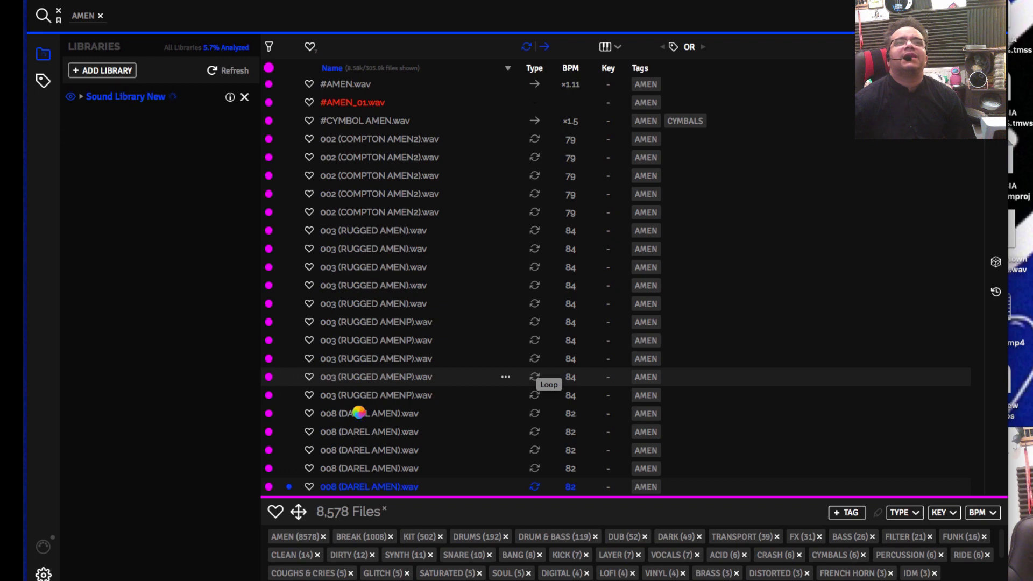
key(Down)
key(Down)
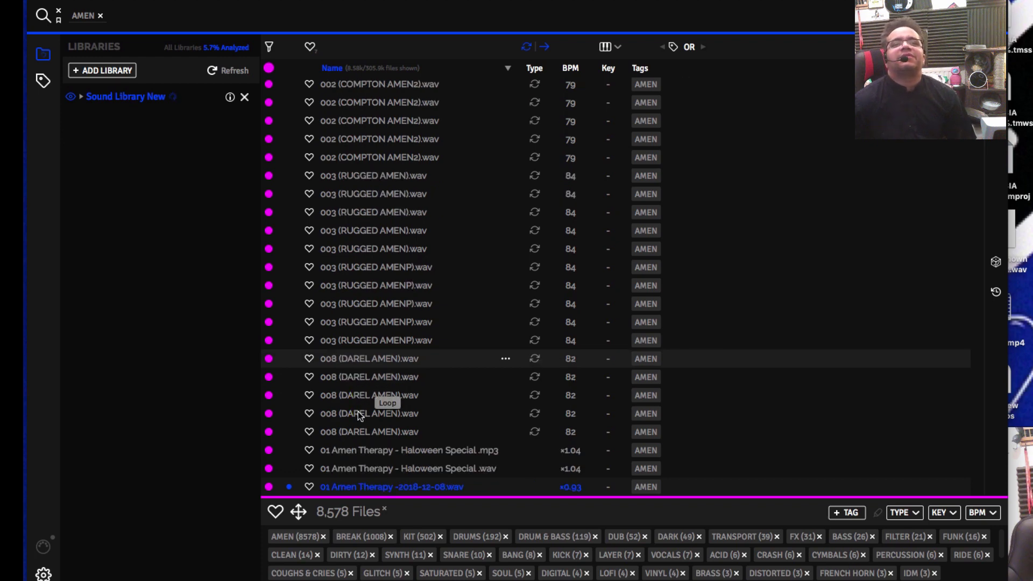
scroll(357, 411, down, 1)
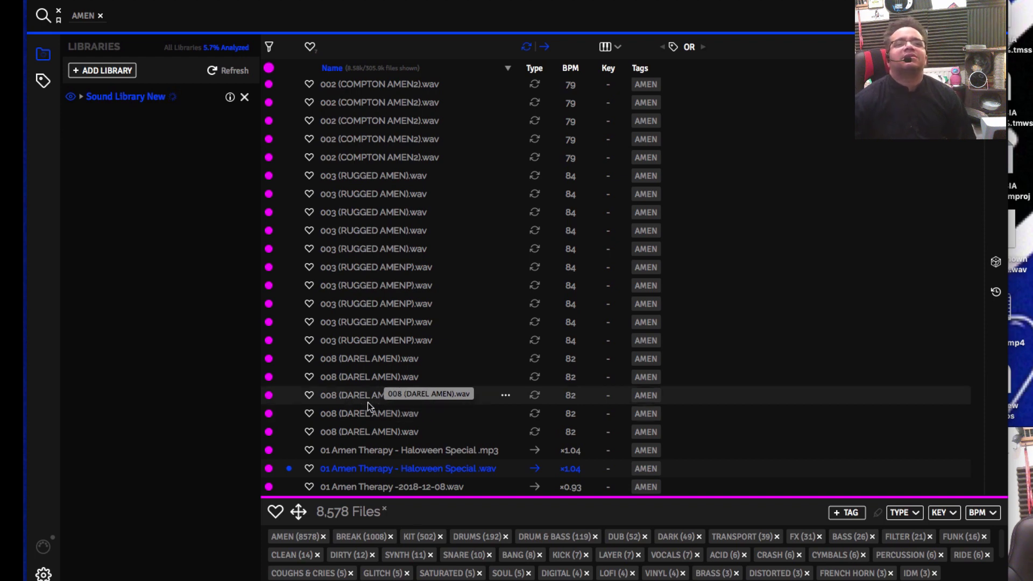
key(Down)
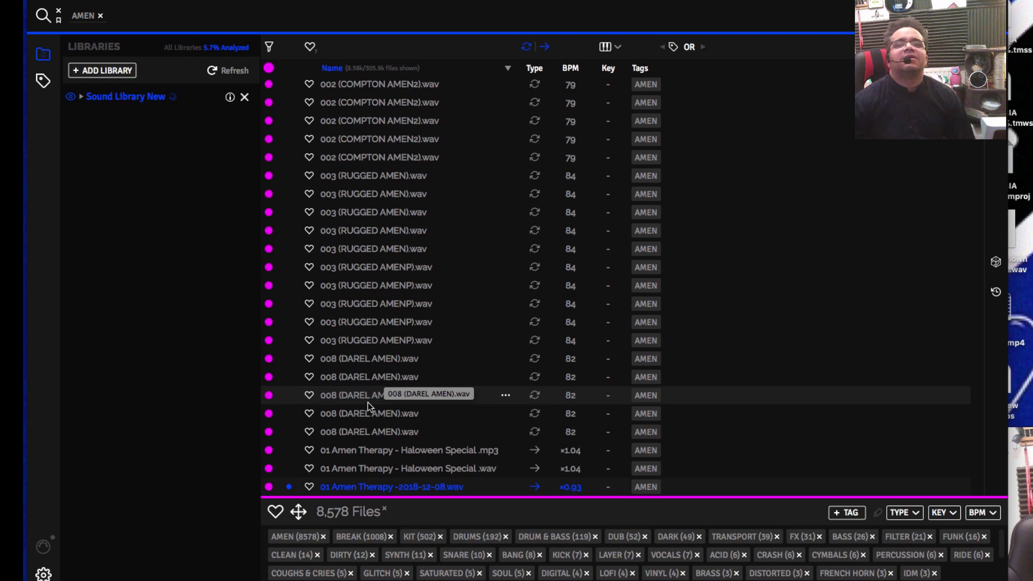
key(Down)
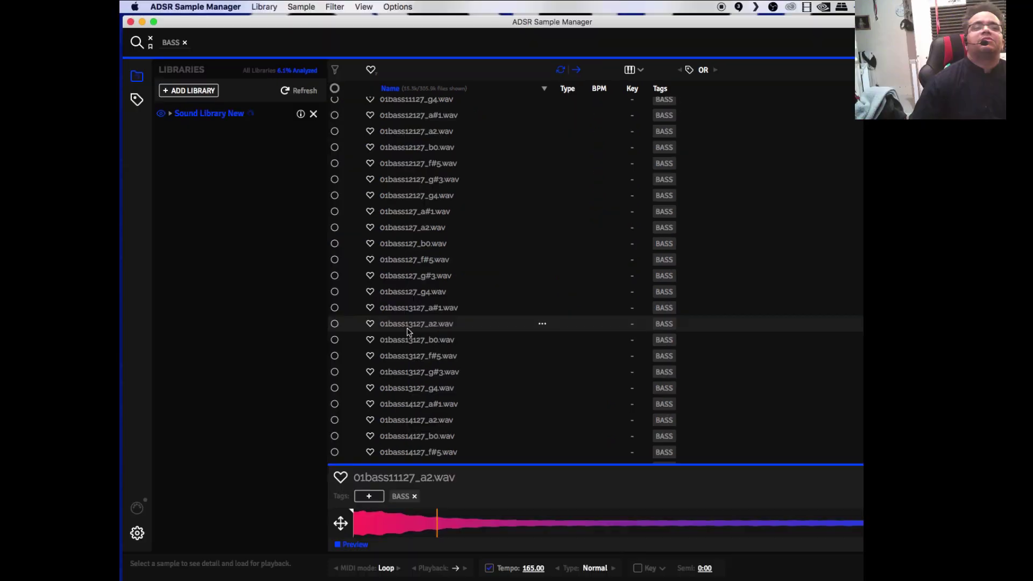
Audition 01bass13127_a2.wav and 01bass18127_g#3.wav from the bass search results
click(409, 325)
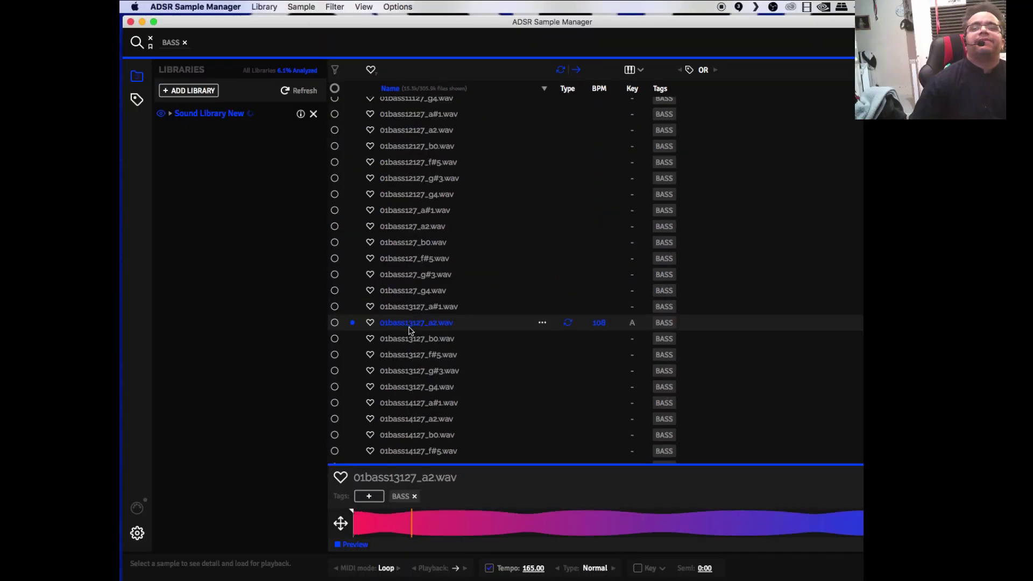
scroll(410, 329, down, 10)
click(409, 322)
click(941, 21)
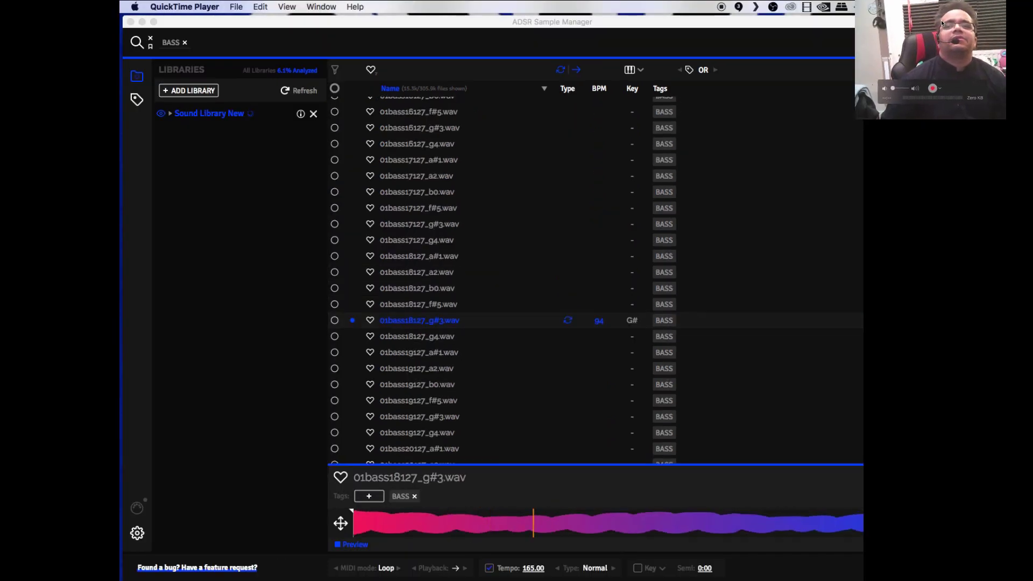
Audition the bass samples 01bass23127_a#1.wav, 01bass27127_b0.wav and 01bass31127_f#5.wav
scroll(430, 322, down, 3)
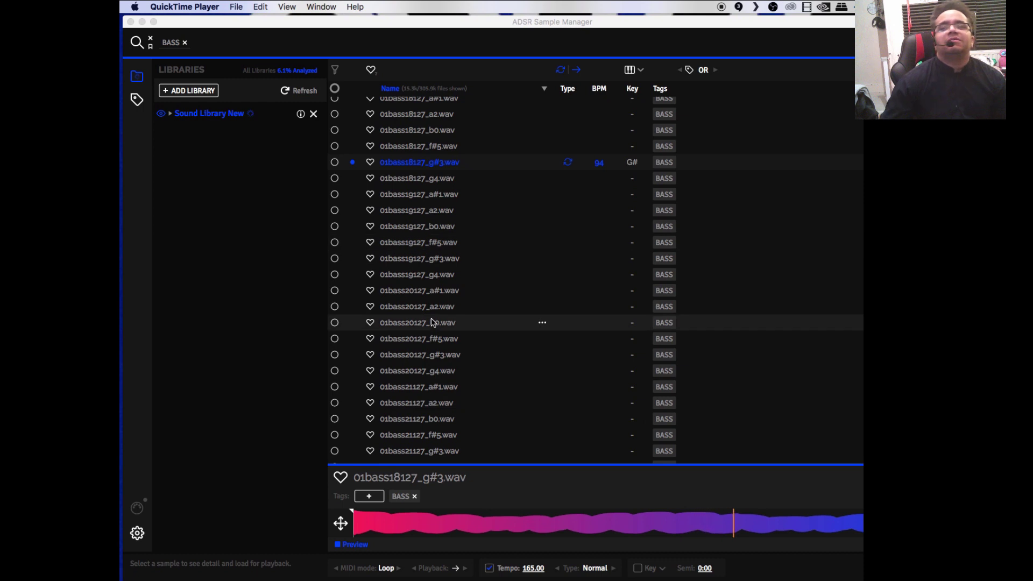
scroll(431, 321, down, 5)
click(431, 322)
scroll(431, 323, down, 8)
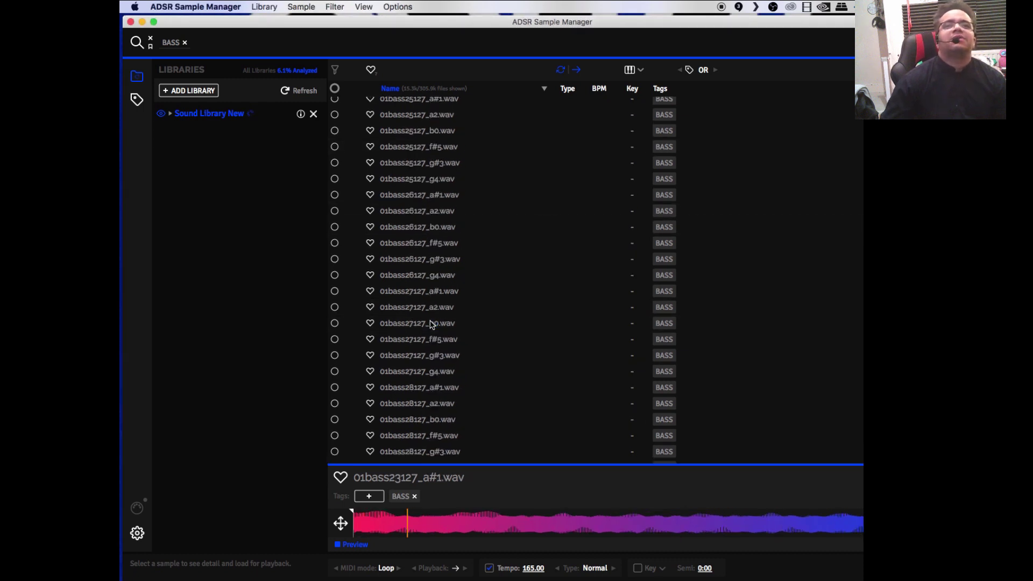
click(430, 322)
scroll(431, 322, down, 8)
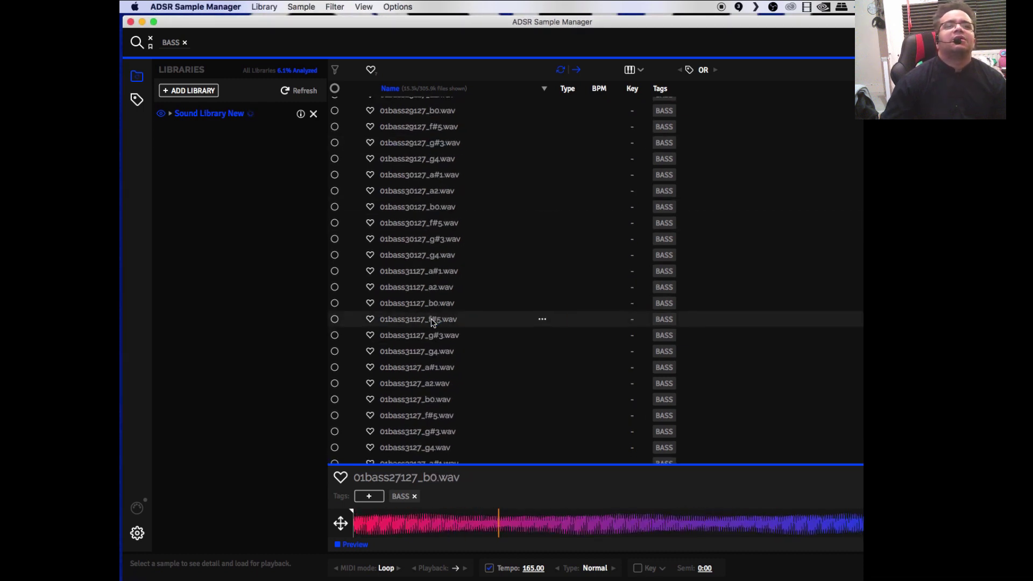
click(431, 320)
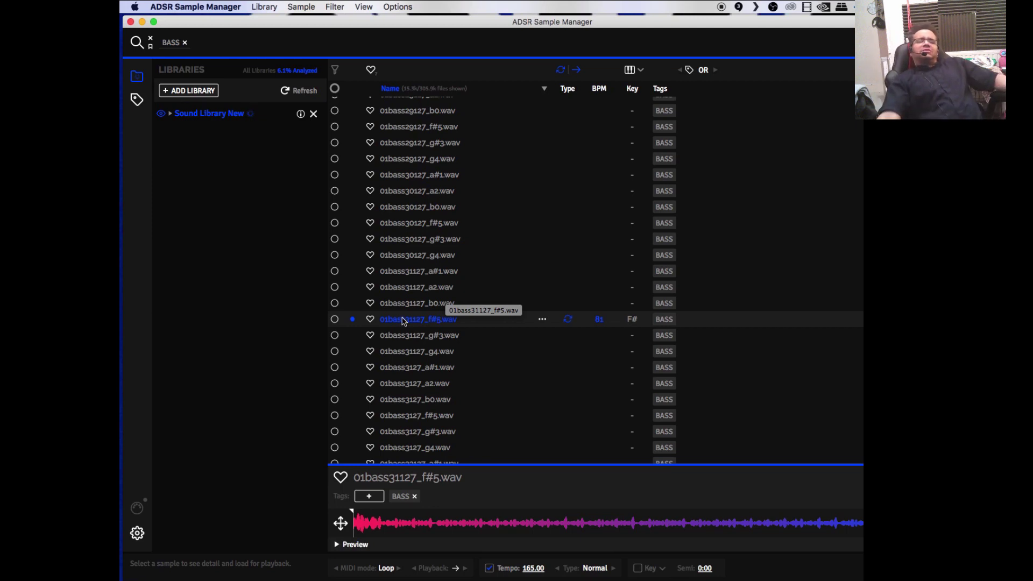
Audition 01bass32127_b0.wav and 01bass8127_a2.wav further down the bass results
scroll(415, 328, down, 5)
click(425, 339)
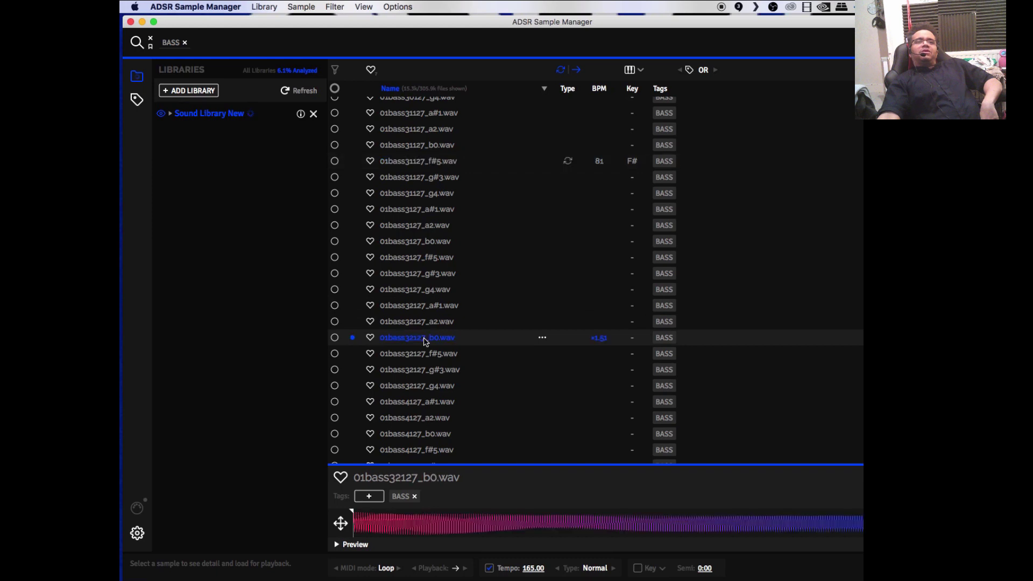
scroll(431, 345, down, 13)
click(435, 389)
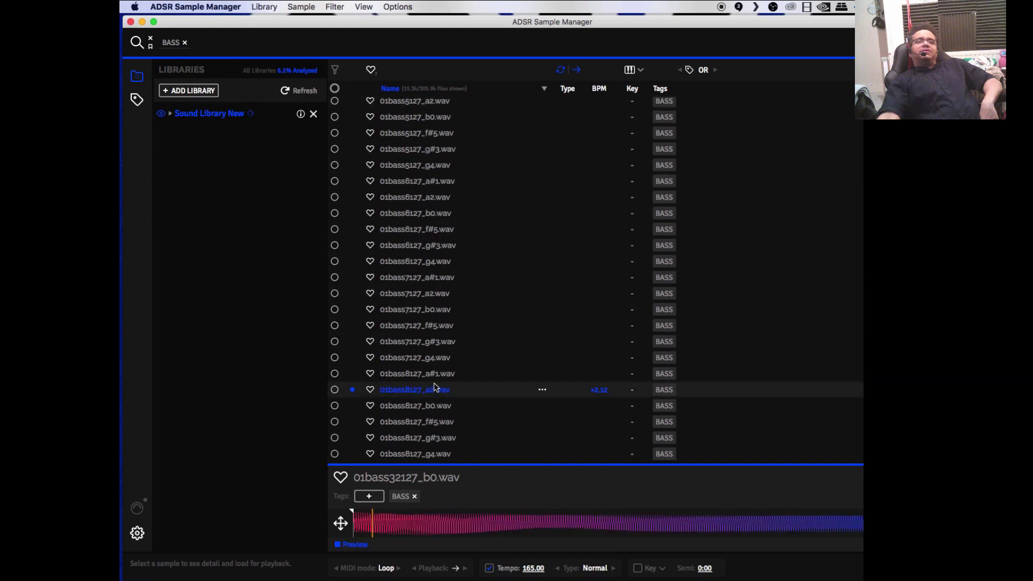
Audition 02_bass.wav and the second 02_BBQbass_Dm_98_bpm.wav among the 02 bass samples
scroll(437, 386, down, 15)
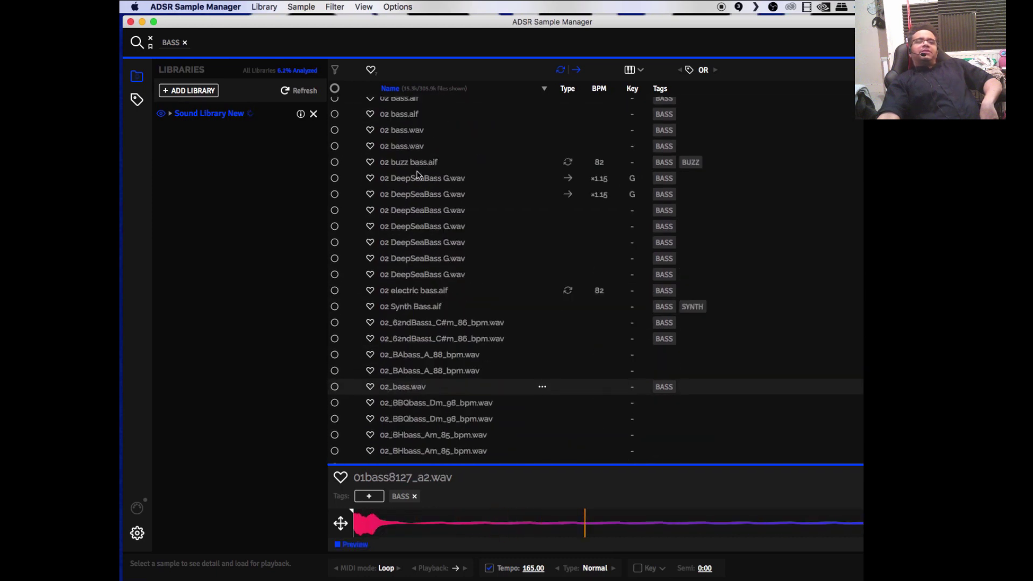
click(520, 390)
click(446, 419)
scroll(445, 409, down, 7)
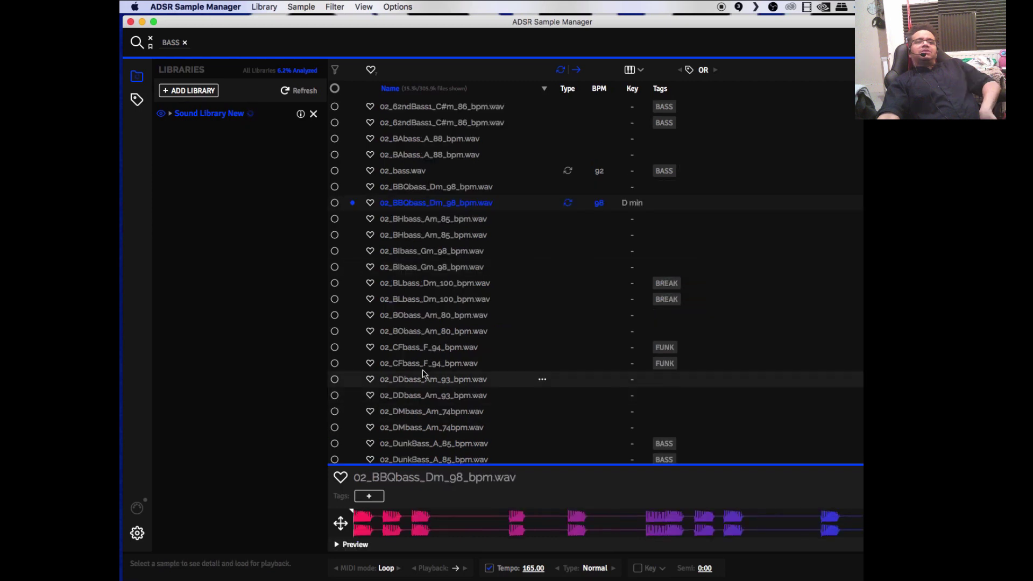